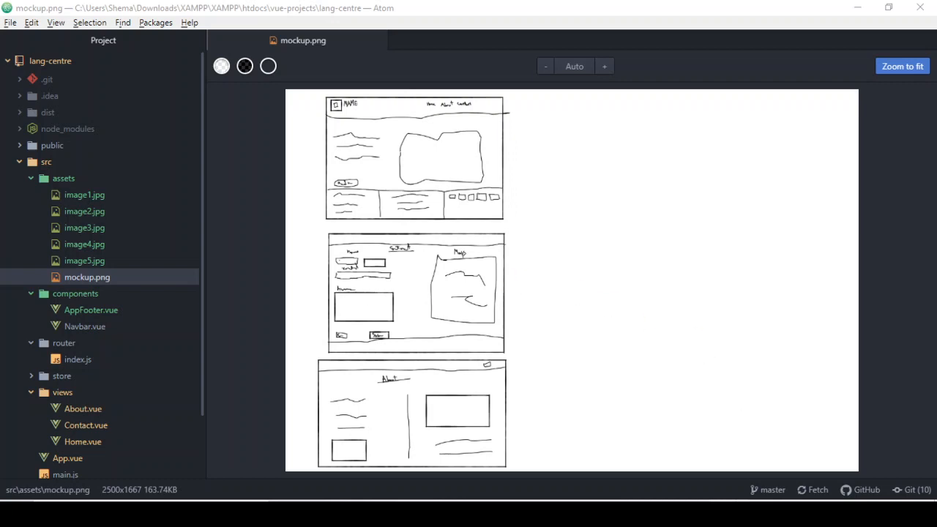
Step: Review the form code kept in the notes, then close them back to the mockup
{"action": "key", "text": "alt+Tab"}
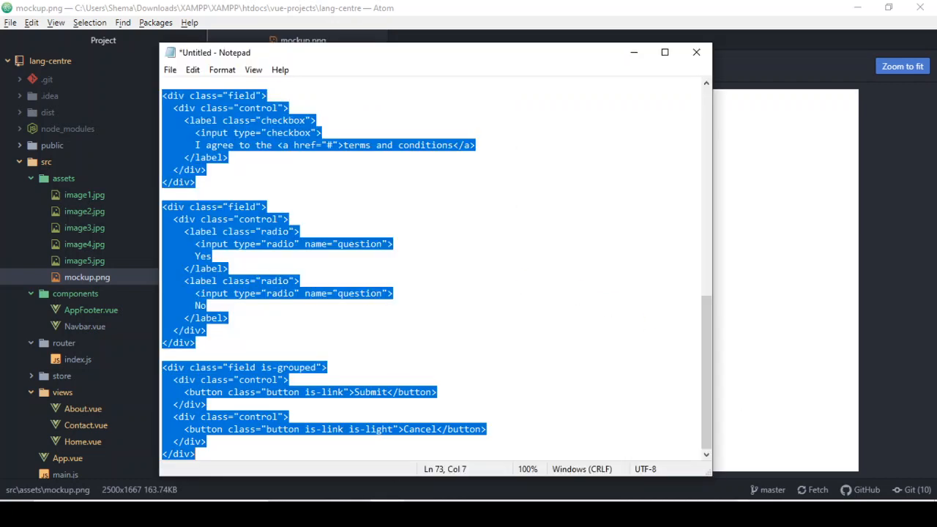
{"action": "left_click", "coordinate": [426, 384]}
{"action": "left_click", "coordinate": [327, 220]}
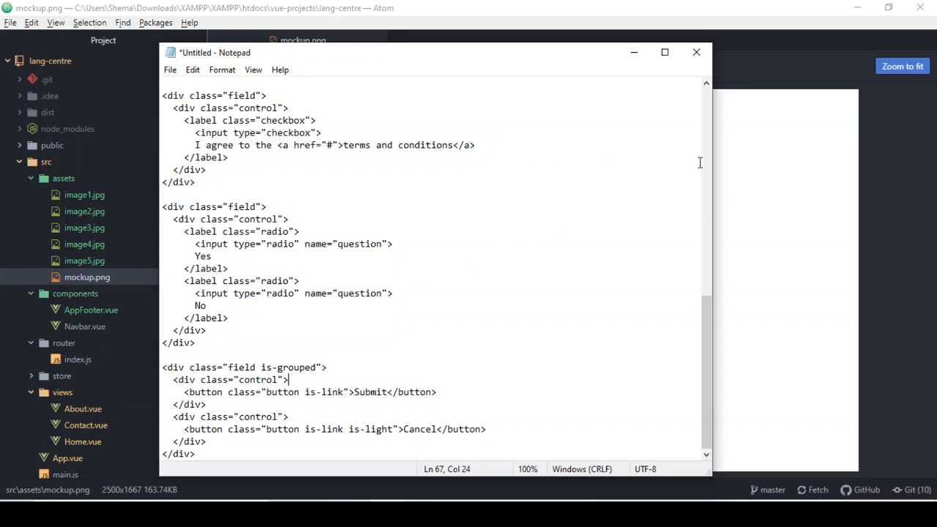
{"action": "left_click", "coordinate": [779, 165]}
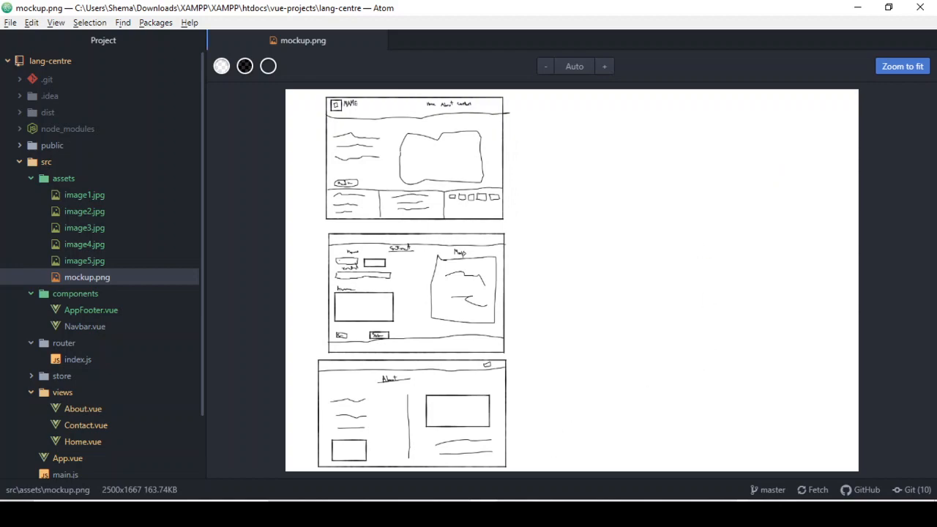
Step: In the Bulma form controls docs, expand the Complete form example's full code
{"action": "key", "text": "alt+Tab"}
{"action": "scroll", "coordinate": [491, 337], "scroll_direction": "down", "scroll_amount": 1}
{"action": "scroll", "coordinate": [491, 336], "scroll_direction": "down", "scroll_amount": 5}
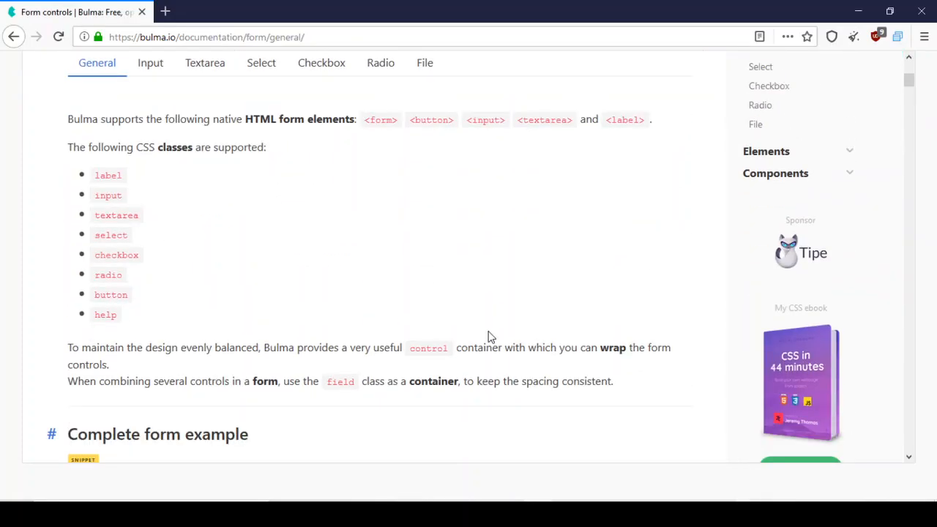
{"action": "scroll", "coordinate": [478, 301], "scroll_direction": "down", "scroll_amount": 5}
{"action": "scroll", "coordinate": [478, 300], "scroll_direction": "down", "scroll_amount": 2}
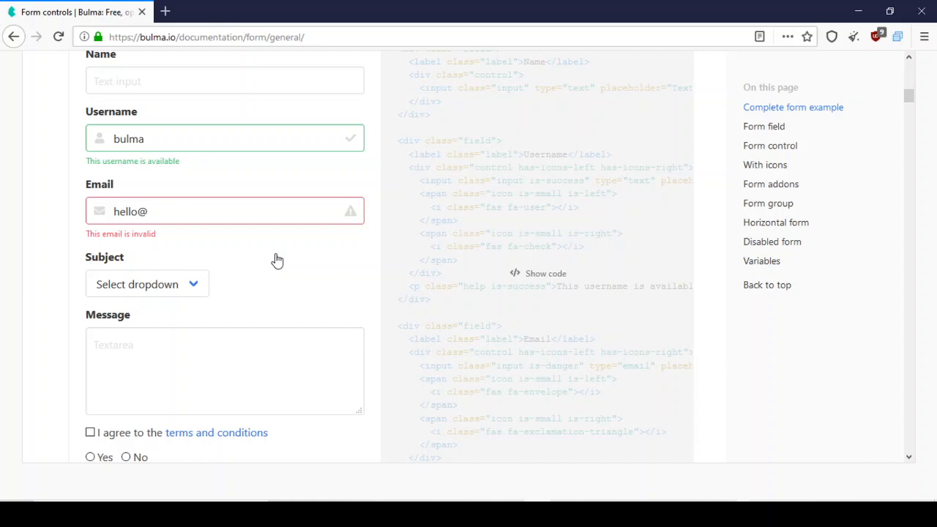
{"action": "scroll", "coordinate": [240, 170], "scroll_direction": "up", "scroll_amount": 1}
{"action": "scroll", "coordinate": [240, 169], "scroll_direction": "down", "scroll_amount": 1}
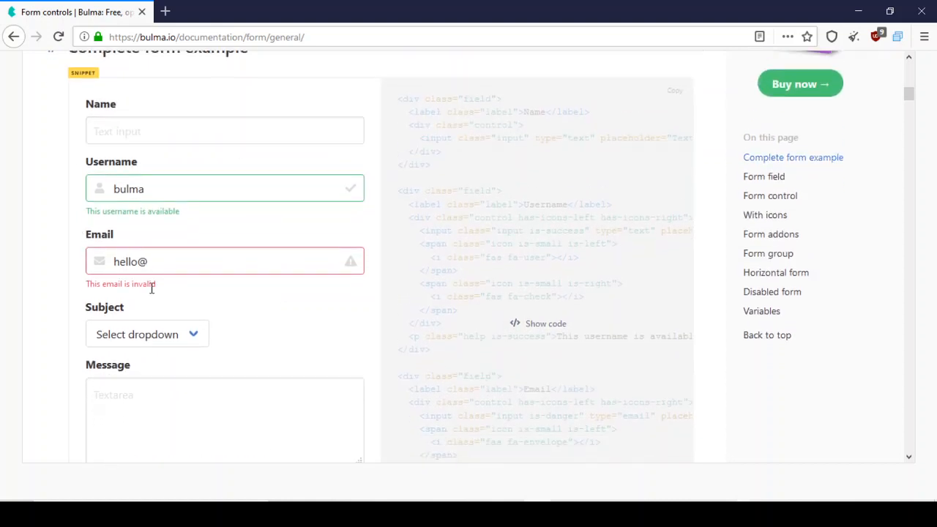
{"action": "scroll", "coordinate": [268, 340], "scroll_direction": "down", "scroll_amount": 1}
{"action": "scroll", "coordinate": [267, 341], "scroll_direction": "down", "scroll_amount": 2}
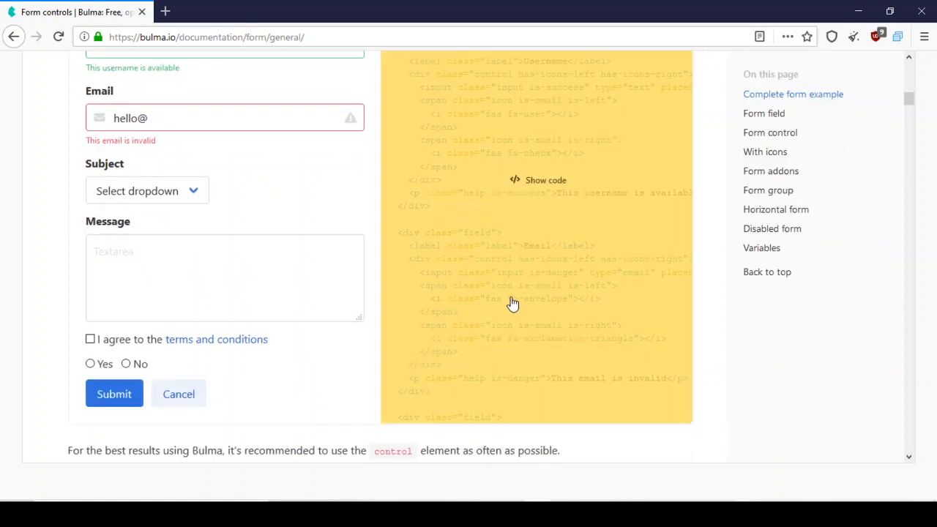
{"action": "left_click", "coordinate": [550, 198]}
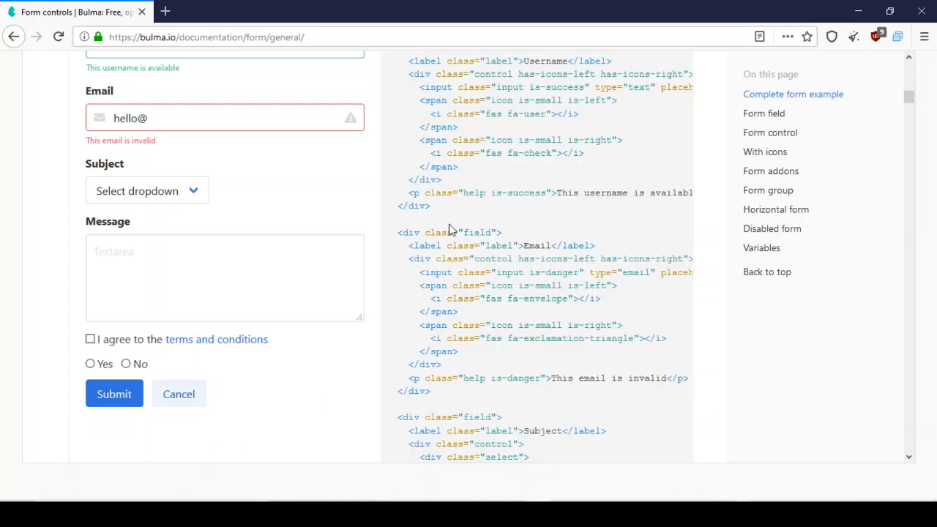
{"action": "scroll", "coordinate": [558, 377], "scroll_direction": "up", "scroll_amount": 3}
{"action": "scroll", "coordinate": [585, 293], "scroll_direction": "up", "scroll_amount": 1}
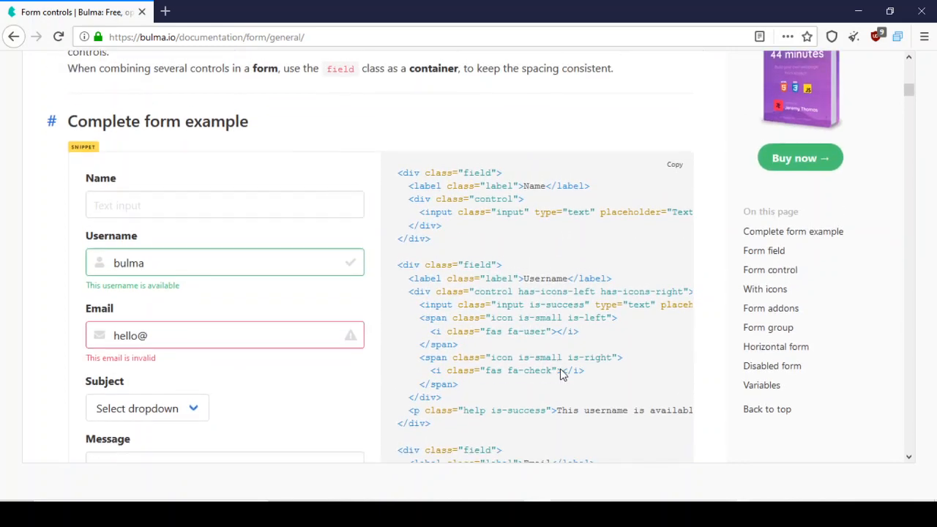
{"action": "scroll", "coordinate": [630, 198], "scroll_direction": "down", "scroll_amount": 1}
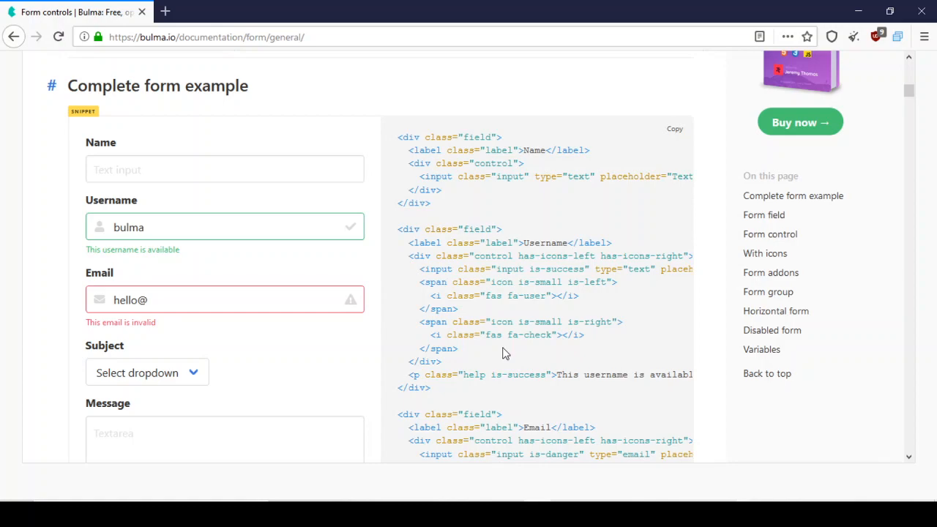
{"action": "scroll", "coordinate": [372, 372], "scroll_direction": "down", "scroll_amount": 5}
{"action": "scroll", "coordinate": [372, 372], "scroll_direction": "down", "scroll_amount": 5}
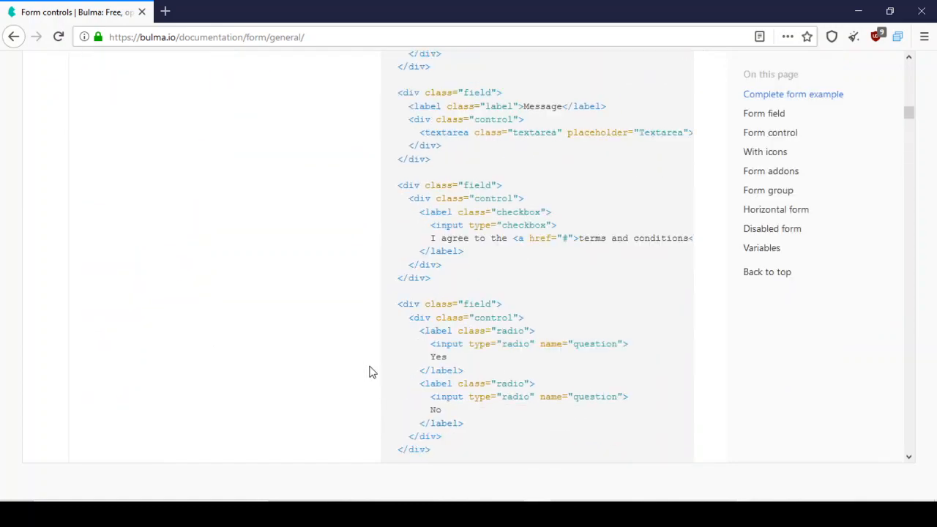
{"action": "scroll", "coordinate": [372, 372], "scroll_direction": "down", "scroll_amount": 5}
{"action": "scroll", "coordinate": [372, 372], "scroll_direction": "down", "scroll_amount": 5}
{"action": "scroll", "coordinate": [372, 372], "scroll_direction": "down", "scroll_amount": 5}
{"action": "scroll", "coordinate": [372, 372], "scroll_direction": "down", "scroll_amount": 5}
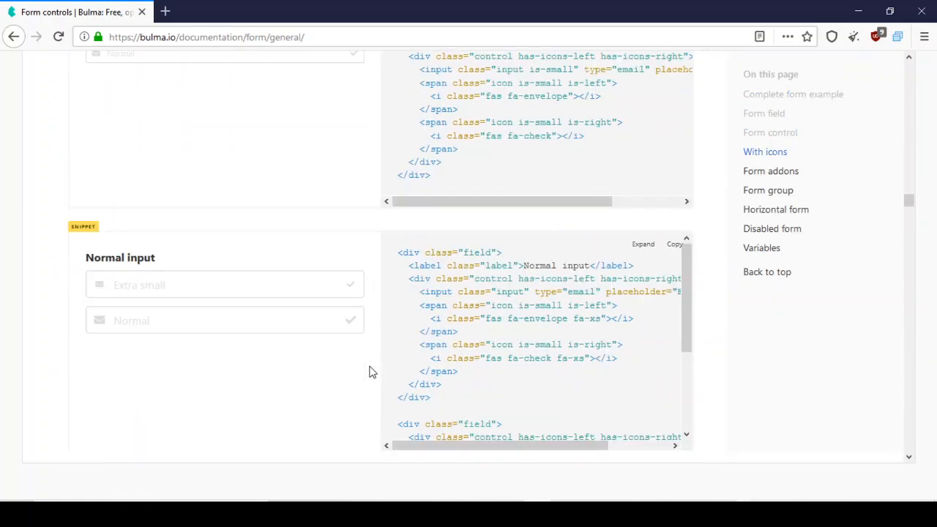
{"action": "scroll", "coordinate": [372, 372], "scroll_direction": "down", "scroll_amount": 5}
{"action": "scroll", "coordinate": [372, 372], "scroll_direction": "down", "scroll_amount": 5}
{"action": "scroll", "coordinate": [372, 372], "scroll_direction": "down", "scroll_amount": 5}
{"action": "scroll", "coordinate": [372, 372], "scroll_direction": "down", "scroll_amount": 5}
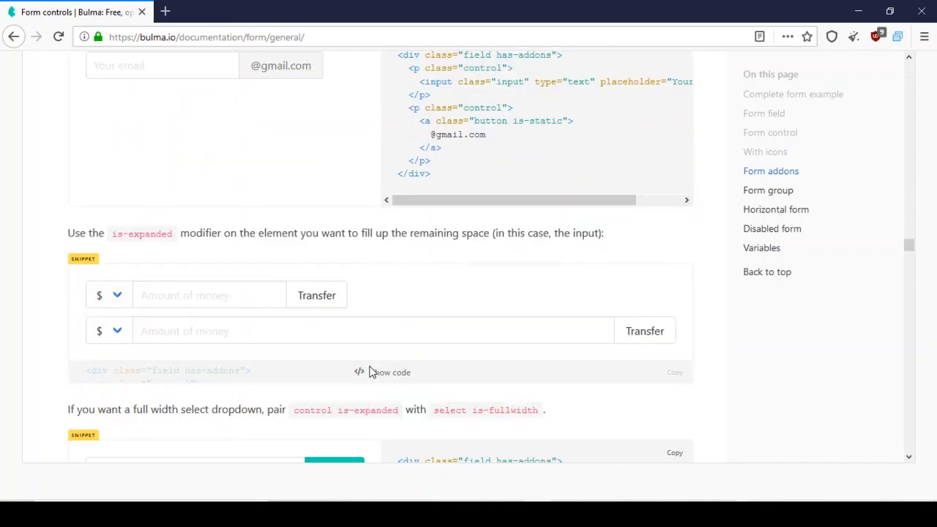
{"action": "scroll", "coordinate": [372, 372], "scroll_direction": "down", "scroll_amount": 5}
{"action": "scroll", "coordinate": [371, 372], "scroll_direction": "down", "scroll_amount": 4}
{"action": "scroll", "coordinate": [372, 372], "scroll_direction": "down", "scroll_amount": 5}
{"action": "scroll", "coordinate": [372, 371], "scroll_direction": "down", "scroll_amount": 3}
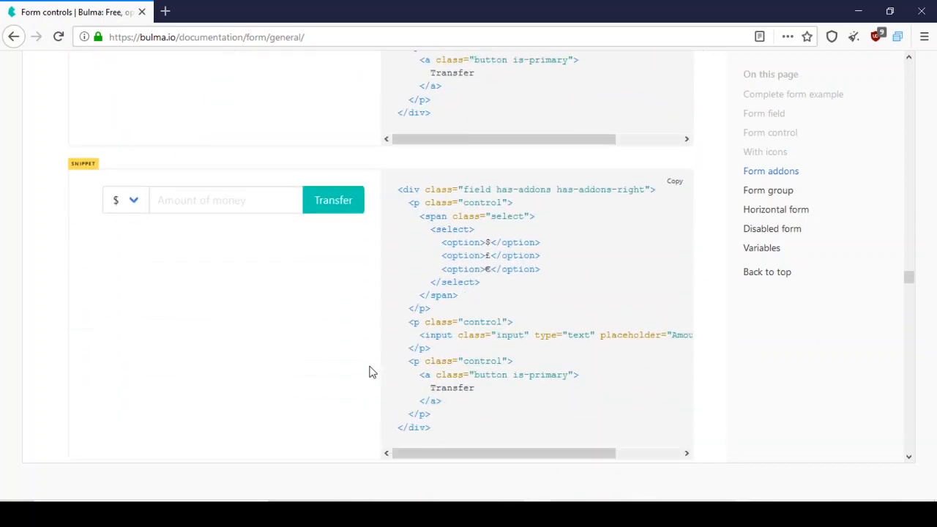
{"action": "scroll", "coordinate": [372, 372], "scroll_direction": "down", "scroll_amount": 6}
{"action": "scroll", "coordinate": [372, 372], "scroll_direction": "down", "scroll_amount": 4}
{"action": "scroll", "coordinate": [372, 372], "scroll_direction": "down", "scroll_amount": 5}
{"action": "scroll", "coordinate": [372, 371], "scroll_direction": "down", "scroll_amount": 4}
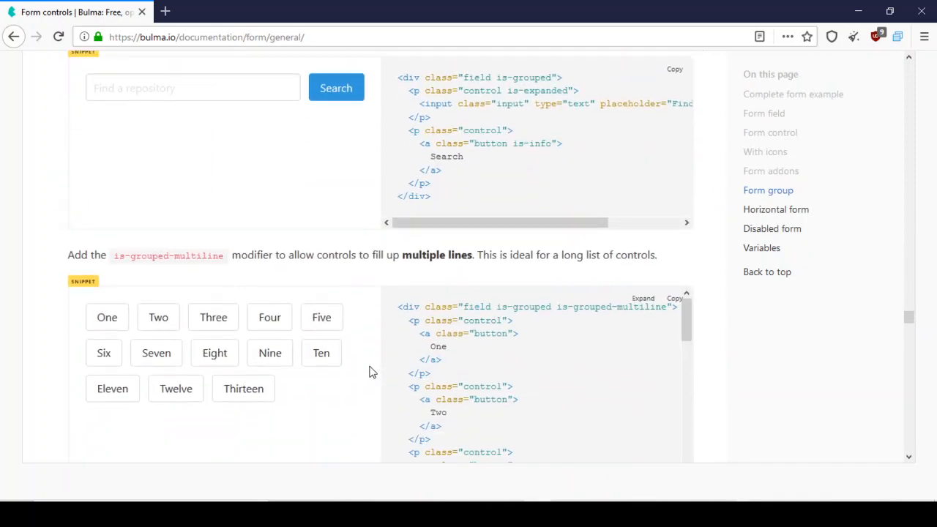
{"action": "scroll", "coordinate": [372, 372], "scroll_direction": "down", "scroll_amount": 5}
{"action": "scroll", "coordinate": [372, 372], "scroll_direction": "down", "scroll_amount": 4}
{"action": "scroll", "coordinate": [372, 372], "scroll_direction": "down", "scroll_amount": 3}
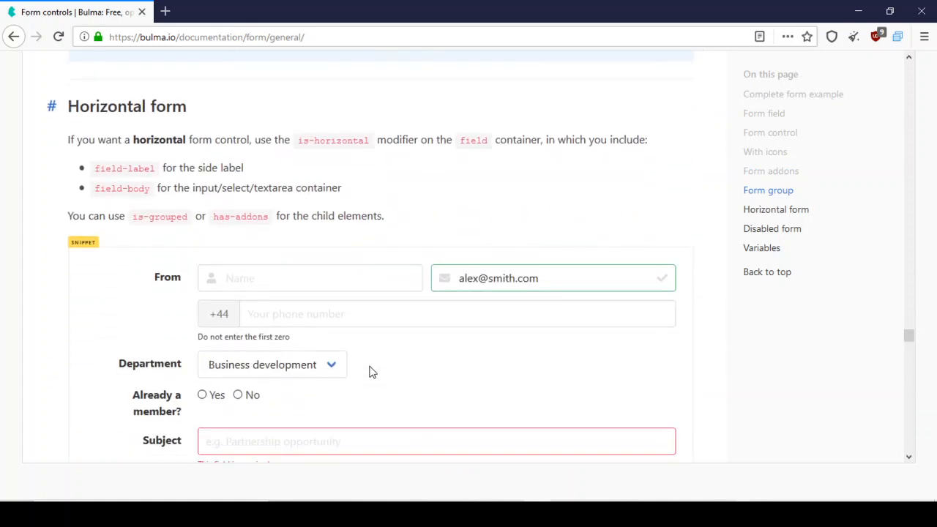
{"action": "scroll", "coordinate": [372, 372], "scroll_direction": "down", "scroll_amount": 2}
{"action": "scroll", "coordinate": [372, 372], "scroll_direction": "down", "scroll_amount": 5}
{"action": "scroll", "coordinate": [344, 223], "scroll_direction": "up", "scroll_amount": 3}
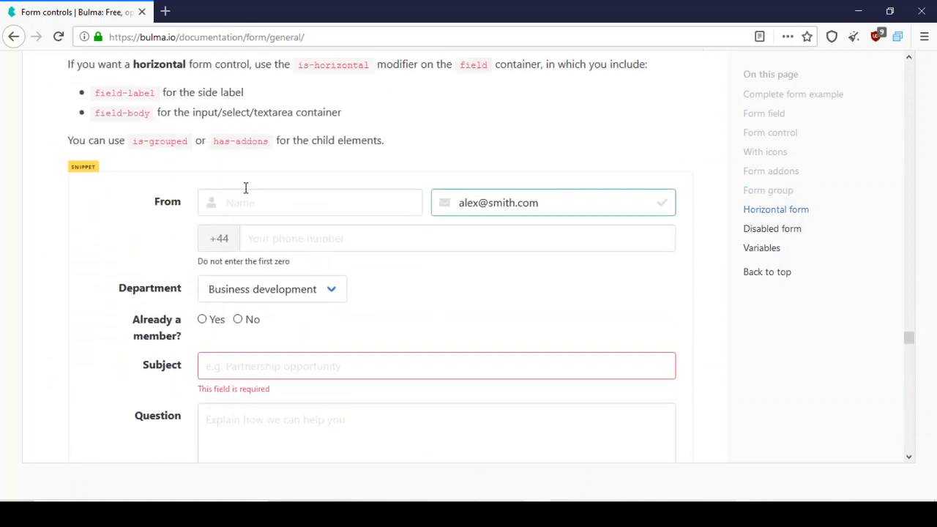
{"action": "scroll", "coordinate": [246, 188], "scroll_direction": "up", "scroll_amount": 1}
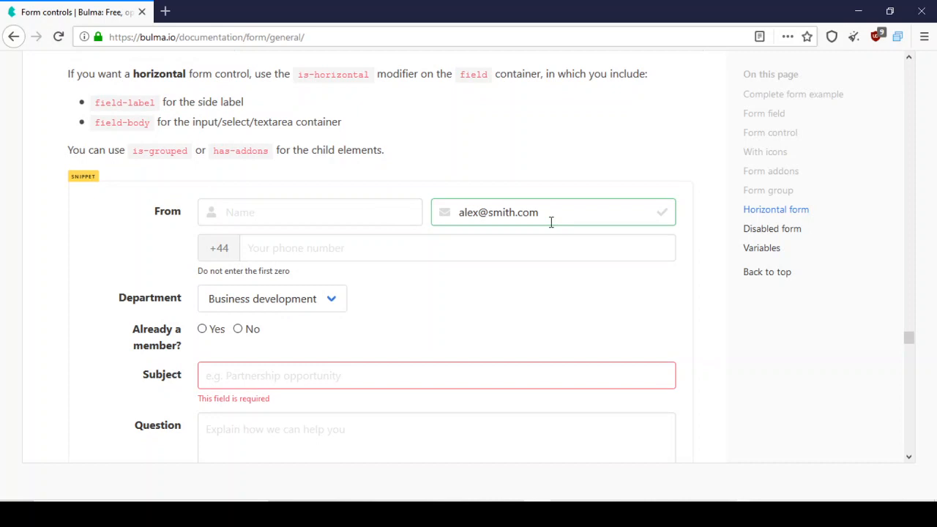
{"action": "scroll", "coordinate": [575, 339], "scroll_direction": "down", "scroll_amount": 3}
{"action": "scroll", "coordinate": [575, 338], "scroll_direction": "up", "scroll_amount": 2}
{"action": "scroll", "coordinate": [574, 339], "scroll_direction": "up", "scroll_amount": 2}
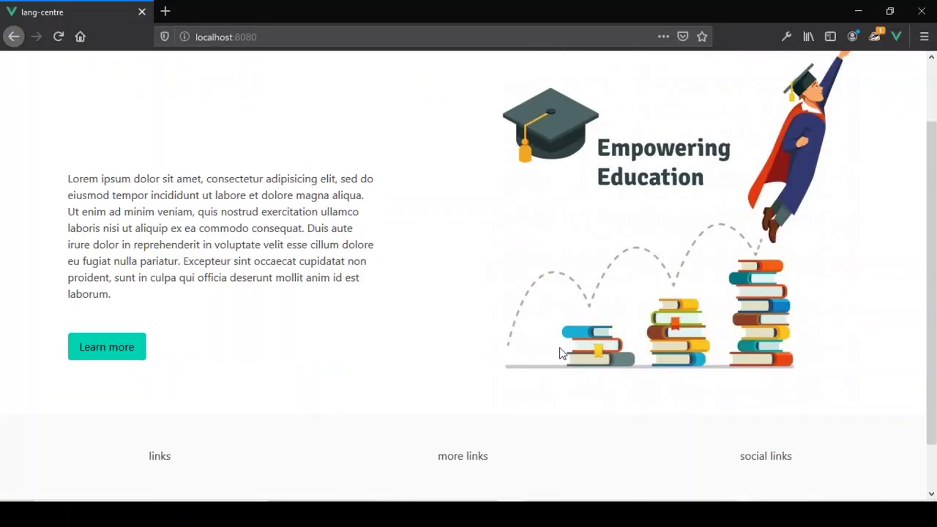
{"action": "scroll", "coordinate": [518, 375], "scroll_direction": "up", "scroll_amount": 3}
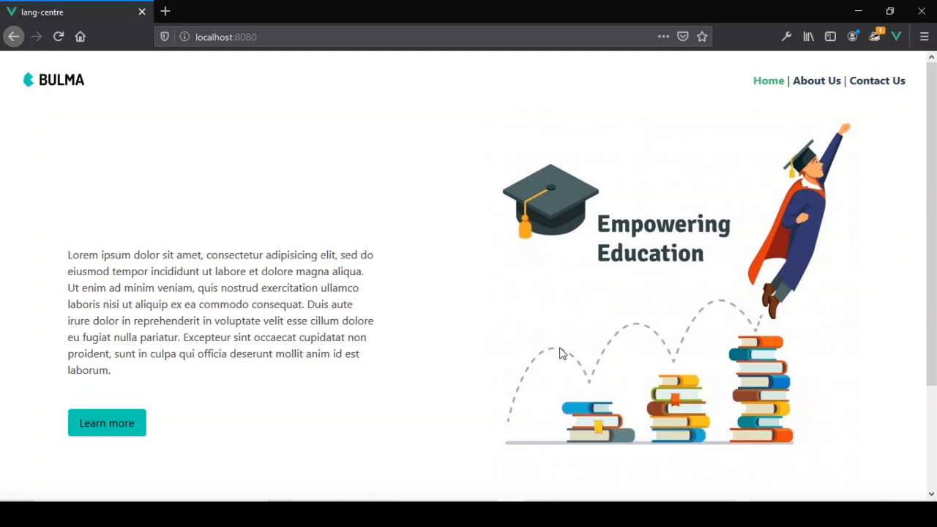
{"action": "scroll", "coordinate": [562, 354], "scroll_direction": "down", "scroll_amount": 2}
{"action": "scroll", "coordinate": [562, 354], "scroll_direction": "down", "scroll_amount": 1}
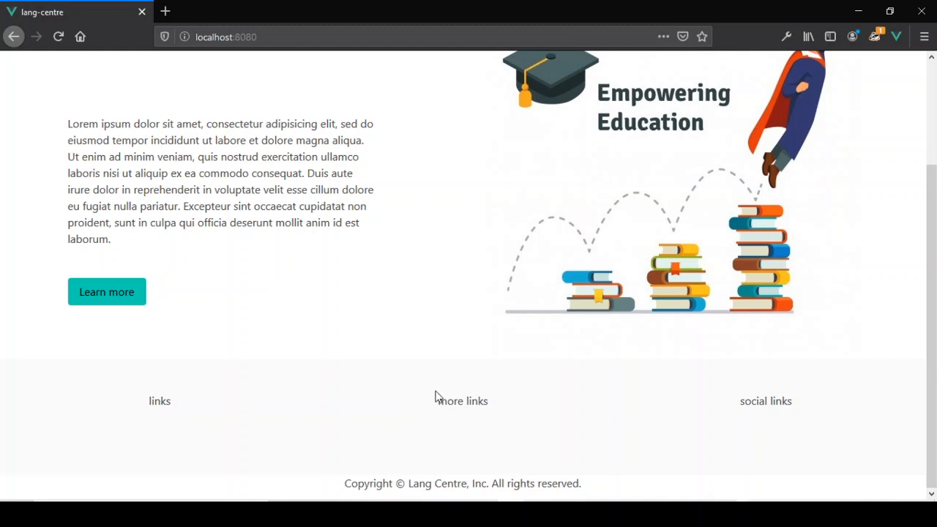
{"action": "scroll", "coordinate": [607, 355], "scroll_direction": "up", "scroll_amount": 5}
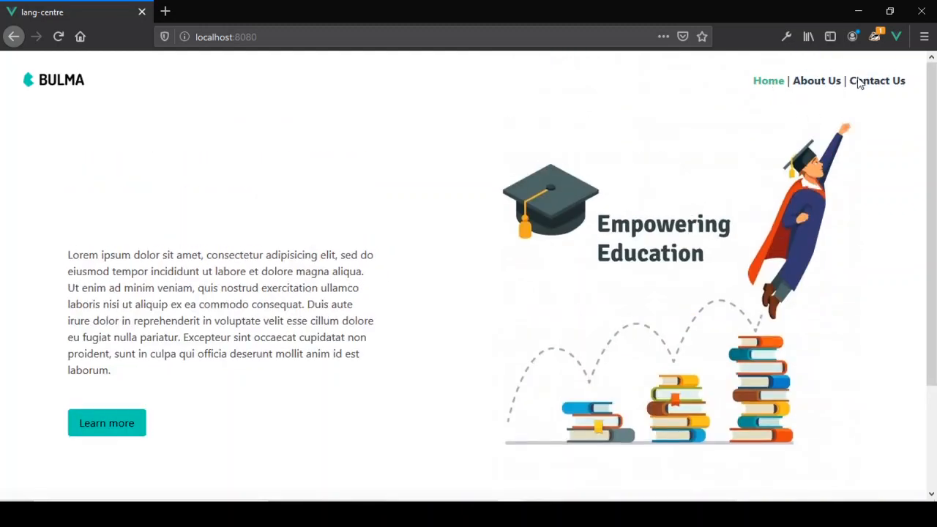
{"action": "scroll", "coordinate": [492, 385], "scroll_direction": "down", "scroll_amount": 3}
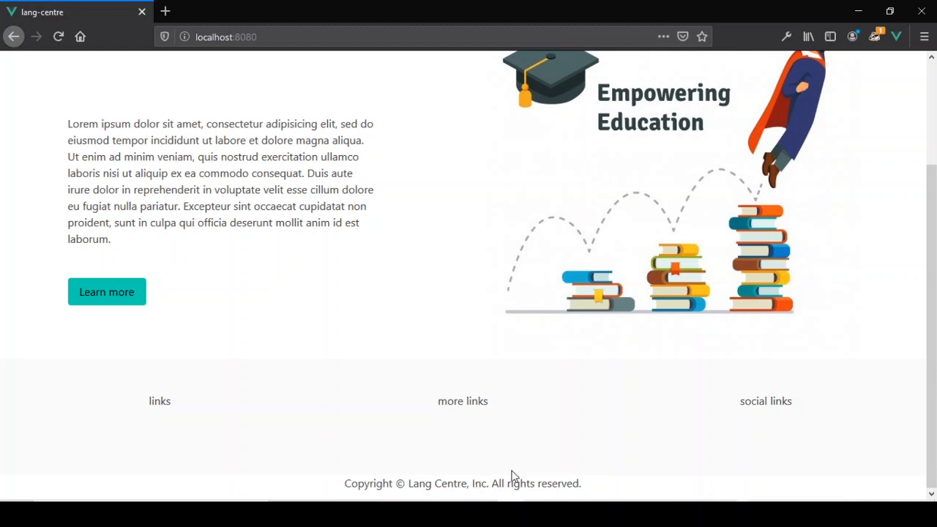
Step: Return from the localhost homepage to the Atom project
{"action": "key", "text": "alt+Tab"}
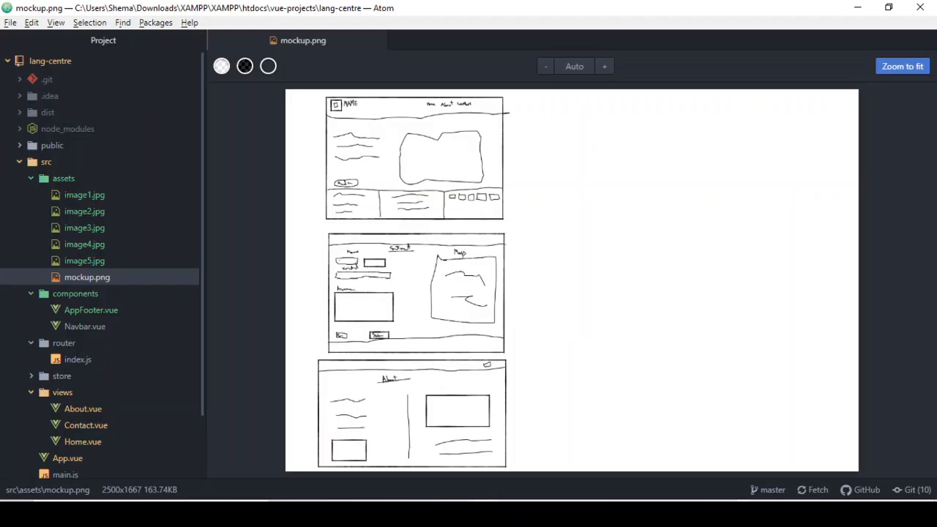
Step: In AppFooter.vue, delete the 'links' and 'more links' placeholder lines and move to 'social links'
{"action": "left_click", "coordinate": [108, 311]}
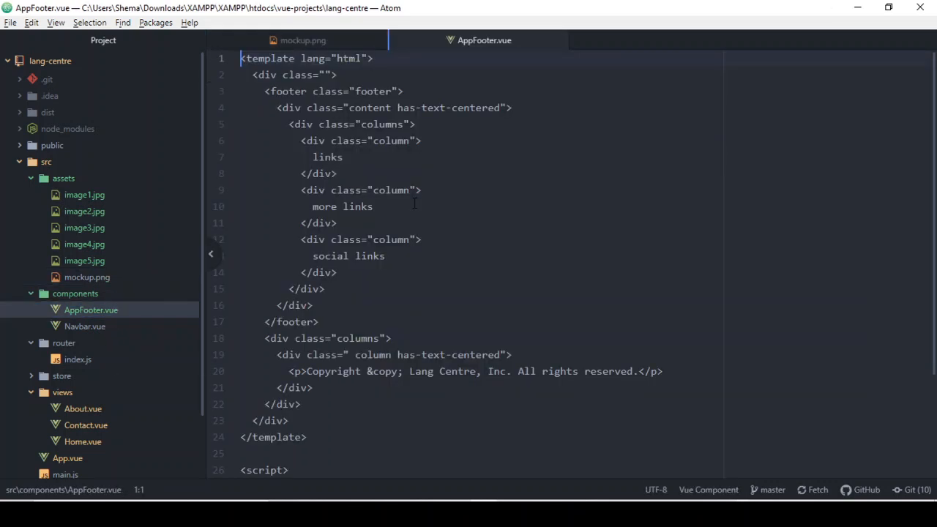
{"action": "left_click", "coordinate": [332, 157]}
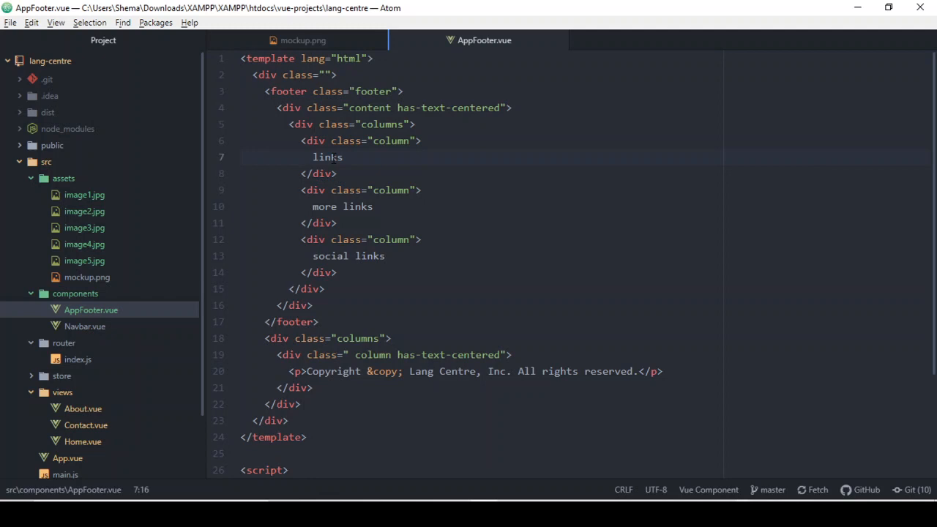
{"action": "key", "text": "ctrl+shift+k"}
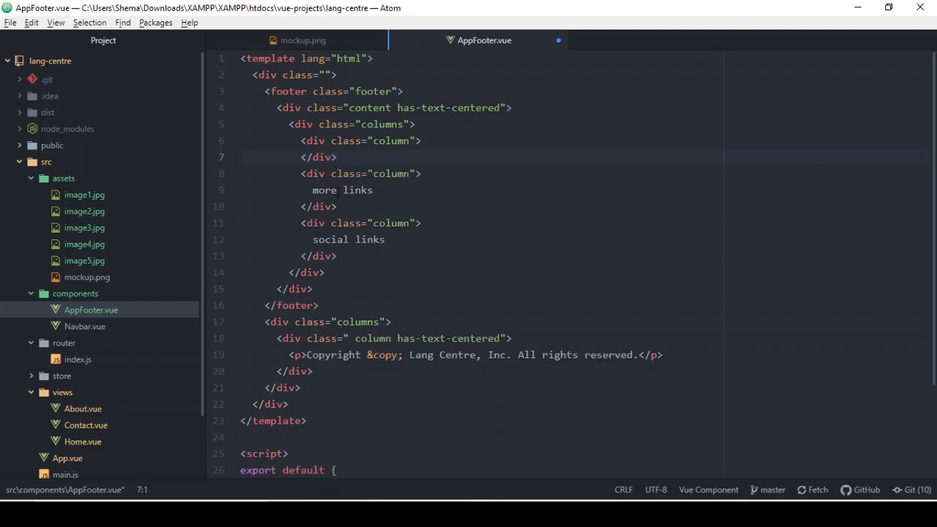
{"action": "key", "text": "ctrl+shift+k"}
{"action": "left_click", "coordinate": [349, 240]}
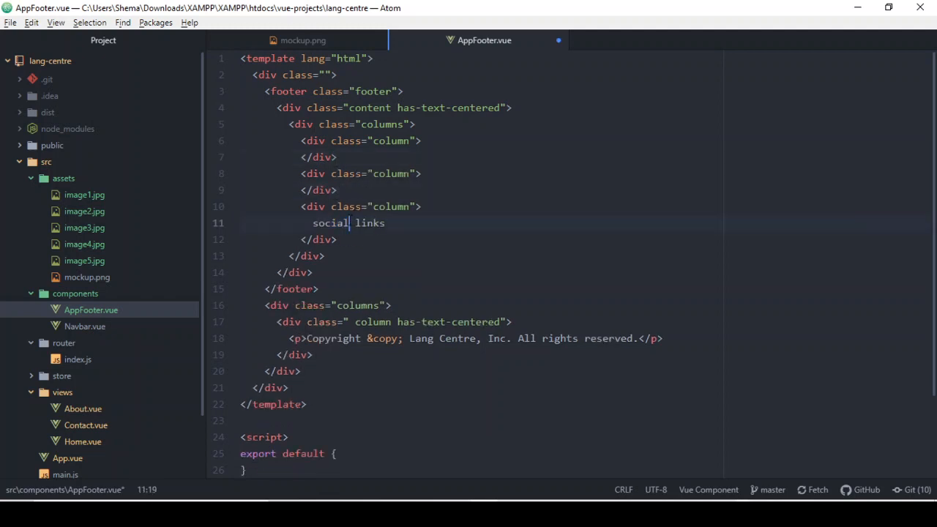
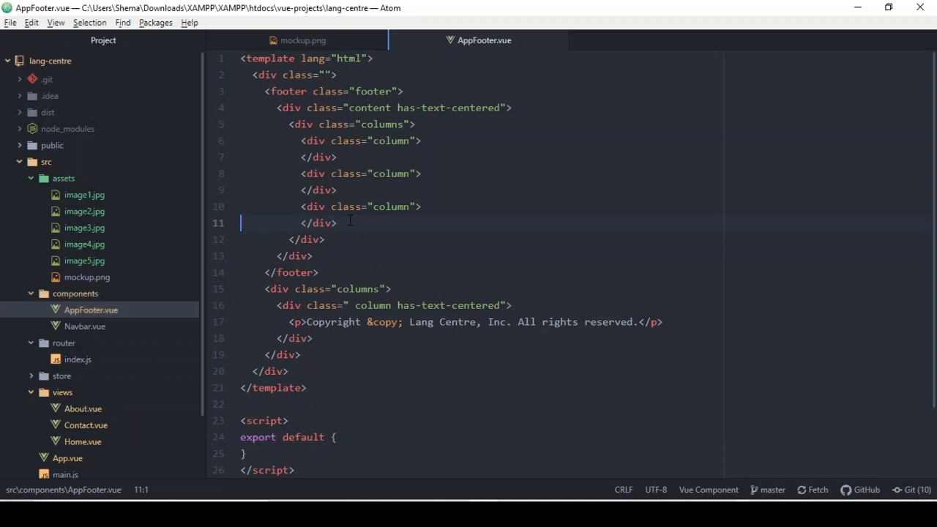
Step: Switch from Atom to Firefox to view the lang-centre site on localhost:8080
{"action": "key", "text": "alt+Tab"}
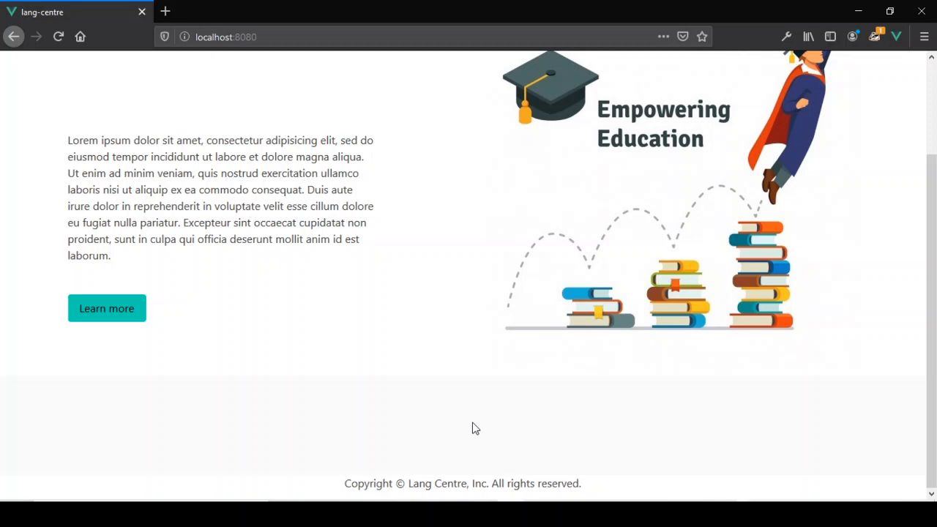
{"action": "scroll", "coordinate": [472, 428], "scroll_direction": "up", "scroll_amount": 3}
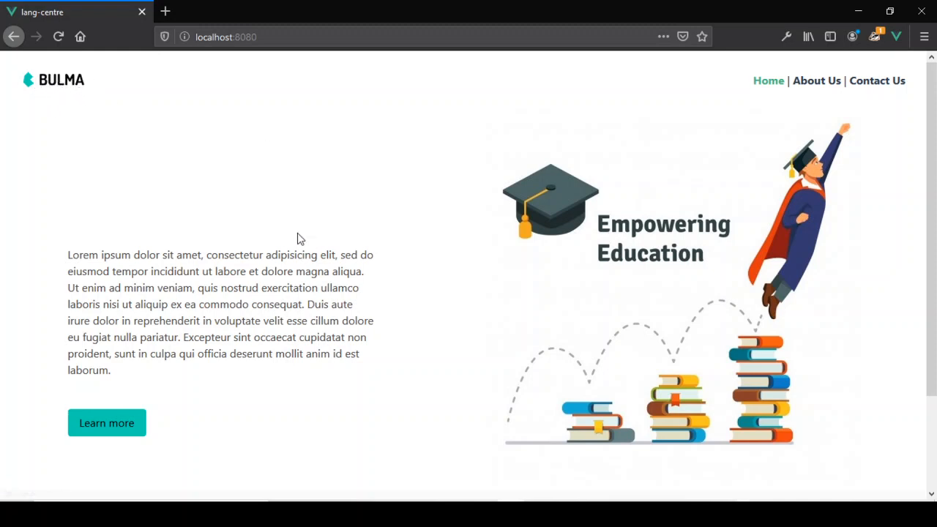
{"action": "mouse_move", "coordinate": [483, 512]}
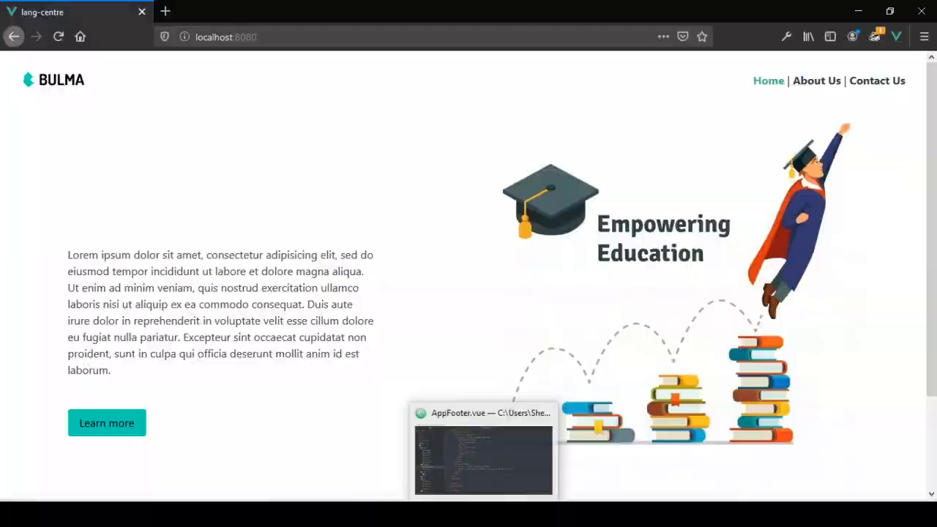
Step: Close AppFooter.vue and bring up views/Contact.vue for editing
{"action": "left_click", "coordinate": [483, 453]}
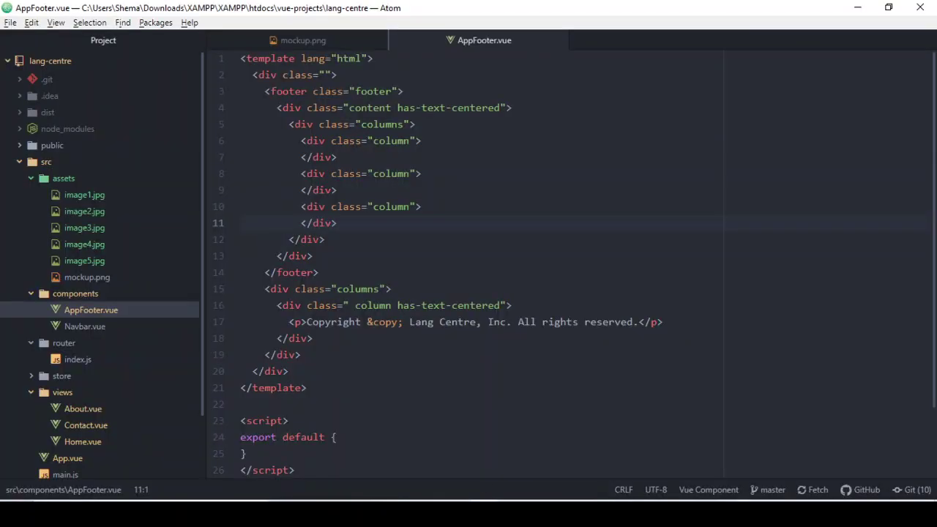
{"action": "left_click", "coordinate": [559, 41]}
{"action": "double_click", "coordinate": [87, 425]}
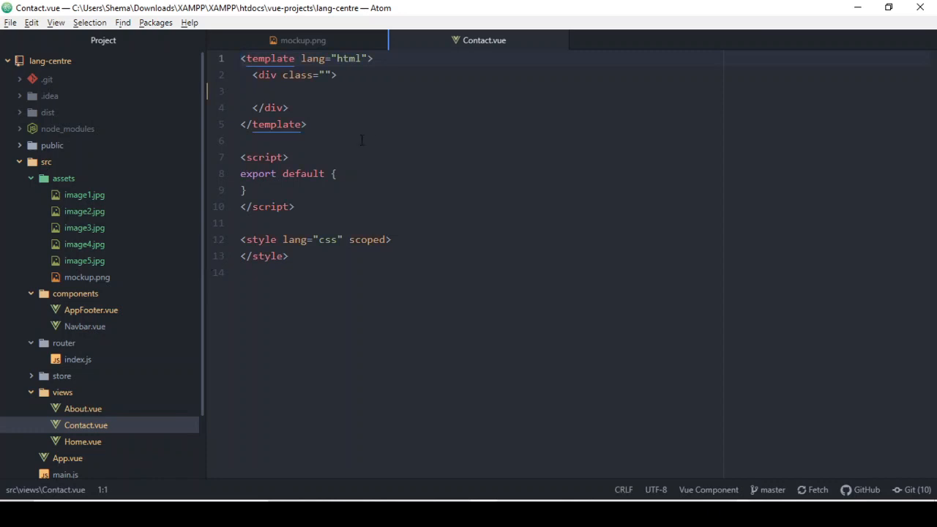
Step: Add nested divs with classes container and has-text-centered in the Contact template
{"action": "left_click", "coordinate": [298, 93]}
{"action": "key", "text": "Tab"}
{"action": "type", "text": "div"}
{"action": "key", "text": "Tab"}
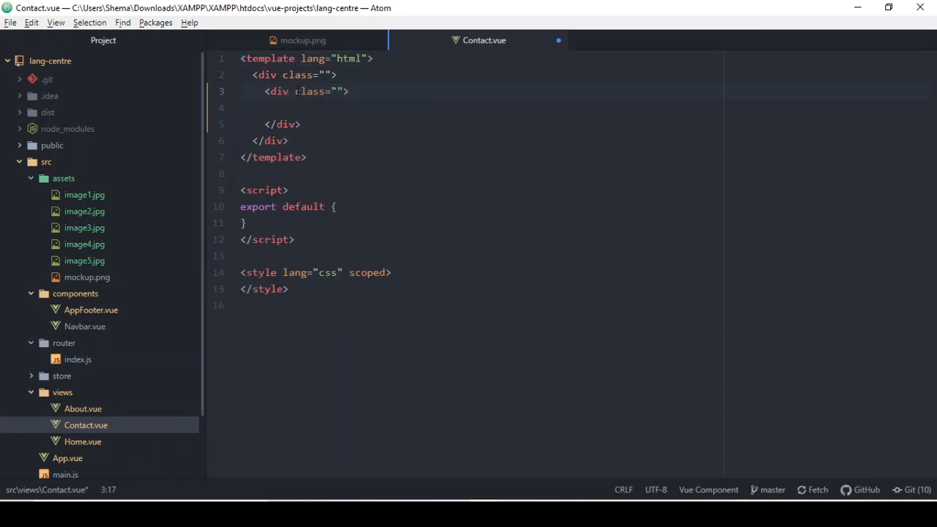
{"action": "left_click", "coordinate": [325, 74]}
{"action": "type", "text": "con"}
{"action": "type", "text": "tainer"}
{"action": "left_click", "coordinate": [299, 108]}
{"action": "left_click", "coordinate": [338, 90]}
{"action": "type", "text": "has-te"}
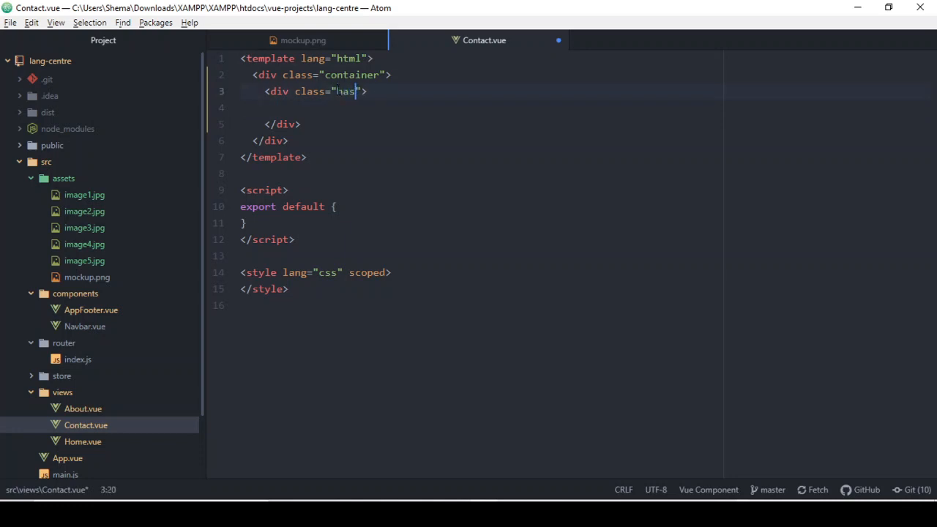
{"action": "type", "text": "xte"}
{"action": "key", "text": "BackSpace"}
{"action": "type", "text": "-cente"}
{"action": "type", "text": "red"}
Step: Add an h1 reading Contact Us inside the centered div
{"action": "key", "text": "Down"}
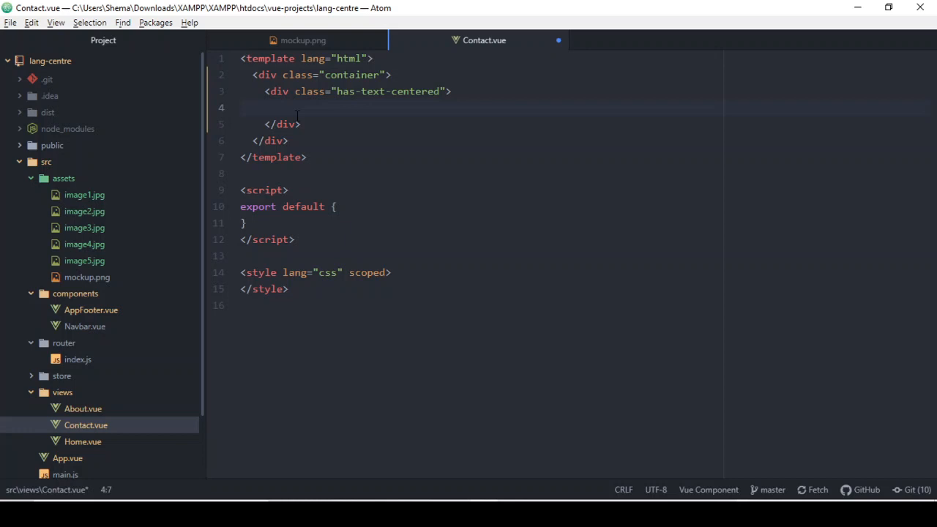
{"action": "type", "text": "h1"}
{"action": "key", "text": "Tab"}
{"action": "type", "text": "Contact "}
{"action": "type", "text": "I"}
{"action": "type", "text": "I"}
{"action": "key", "text": "BackSpace"}
{"action": "key", "text": "BackSpace"}
{"action": "type", "text": "Us"}
{"action": "left_click", "coordinate": [423, 268]}
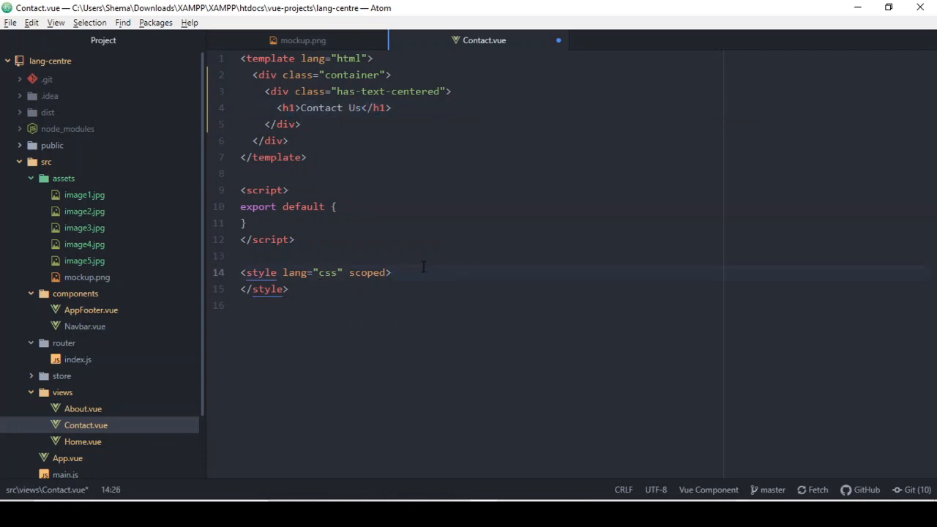
Step: Add an h1 style rule with text-decoration underline and save Contact.vue
{"action": "key", "text": "Return"}
{"action": "type", "text": "h1"}
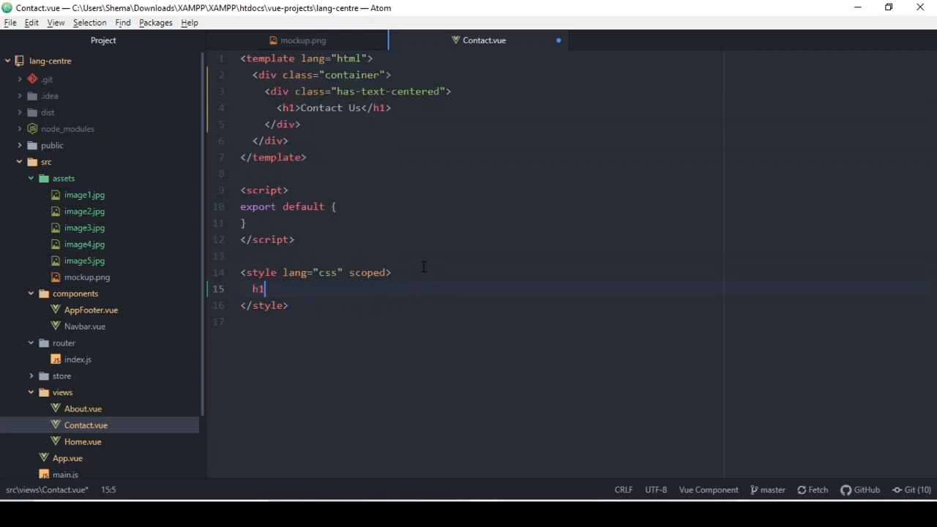
{"action": "type", "text": "{"}
{"action": "key", "text": "Return"}
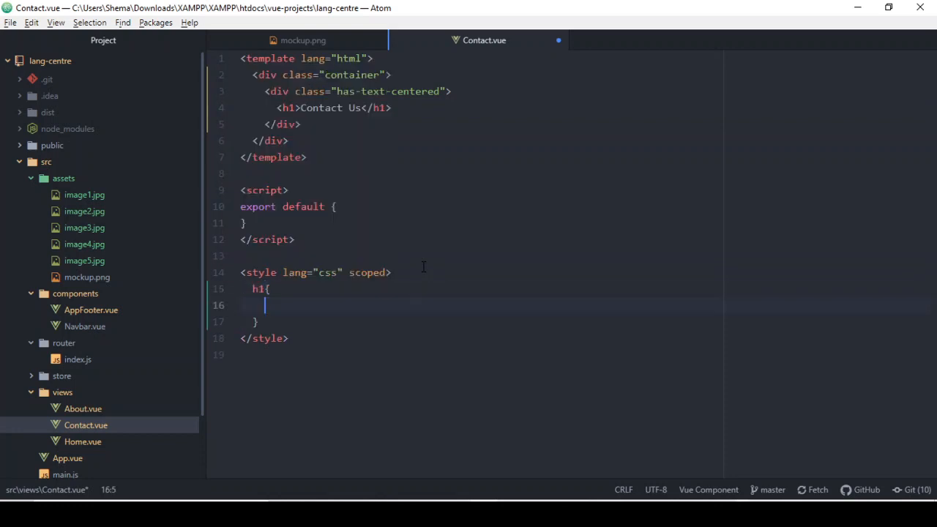
{"action": "key", "text": "Up"}
{"action": "key", "text": "Down"}
{"action": "type", "text": "text"}
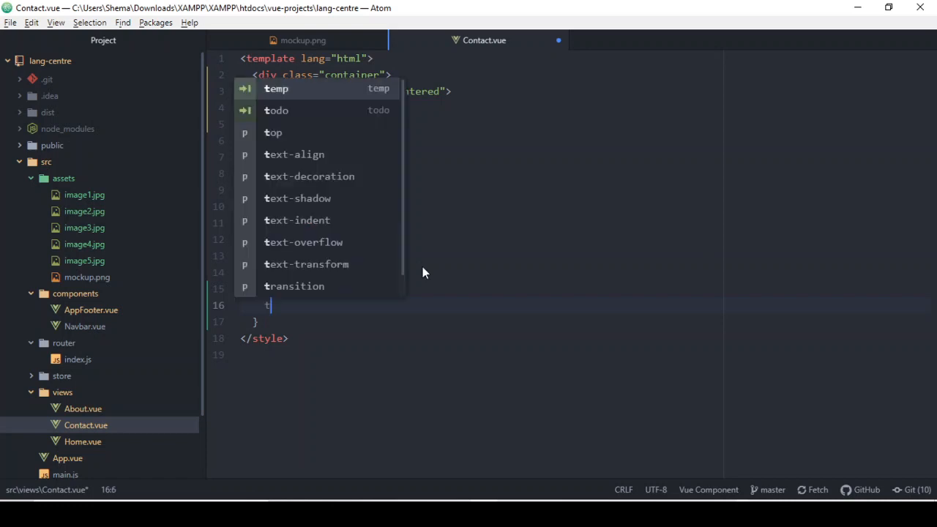
{"action": "key", "text": "Down"}
{"action": "key", "text": "Return"}
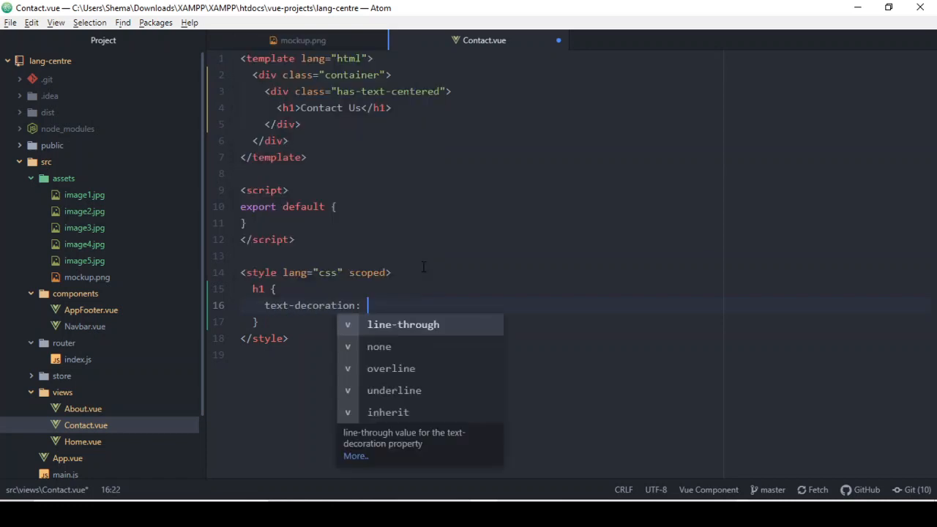
{"action": "key", "text": "Down"}
{"action": "key", "text": "Down"}
{"action": "key", "text": "Down"}
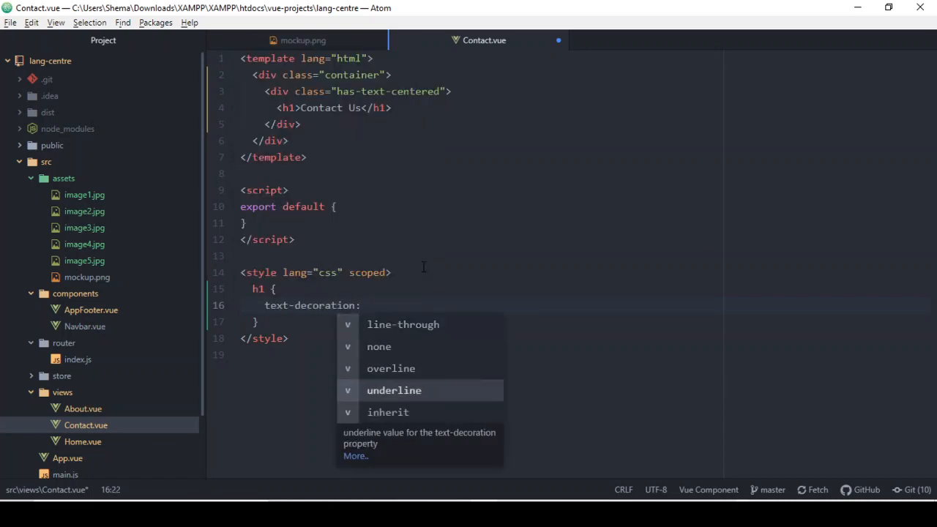
{"action": "key", "text": "Escape"}
{"action": "key", "text": "Return"}
{"action": "key", "text": "ctrl+z"}
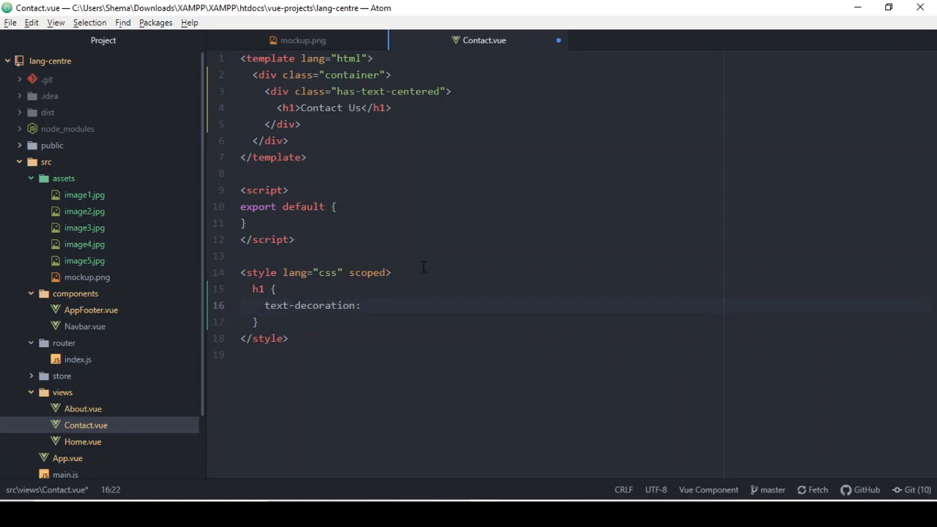
{"action": "type", "text": "un"}
{"action": "key", "text": "Return"}
{"action": "type", "text": ";"}
{"action": "key", "text": "ctrl+s"}
Step: Give the h1 rule margin-bottom 5% and save the file
{"action": "key", "text": "Return"}
{"action": "type", "text": "mar"}
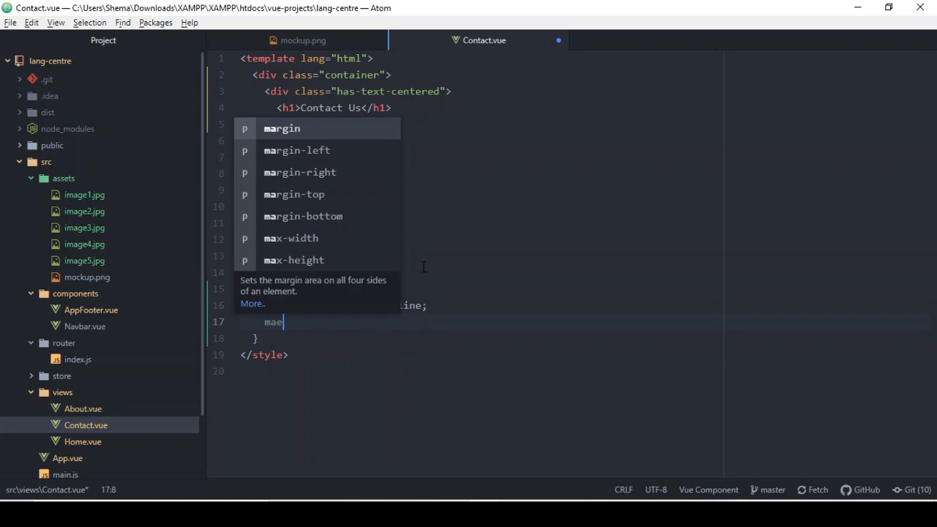
{"action": "key", "text": "Down"}
{"action": "key", "text": "Down"}
{"action": "key", "text": "Down"}
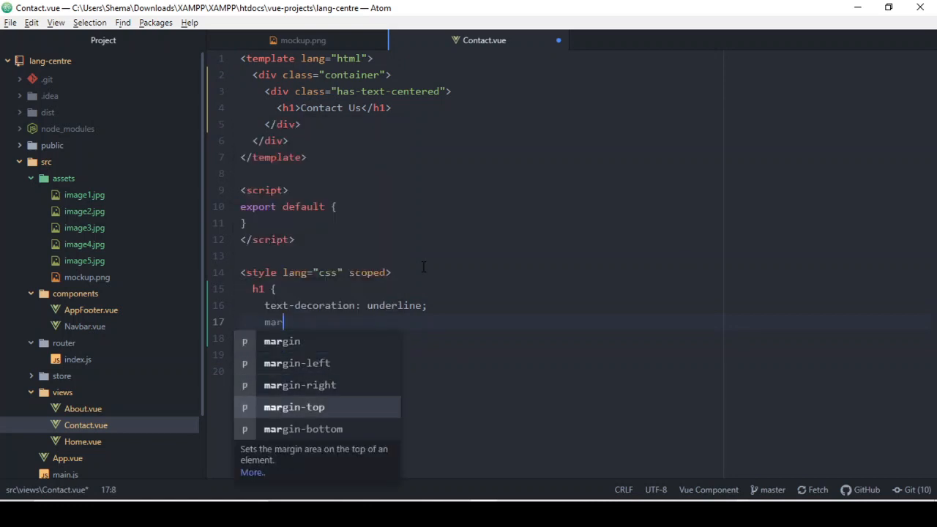
{"action": "key", "text": "Down"}
{"action": "key", "text": "Return"}
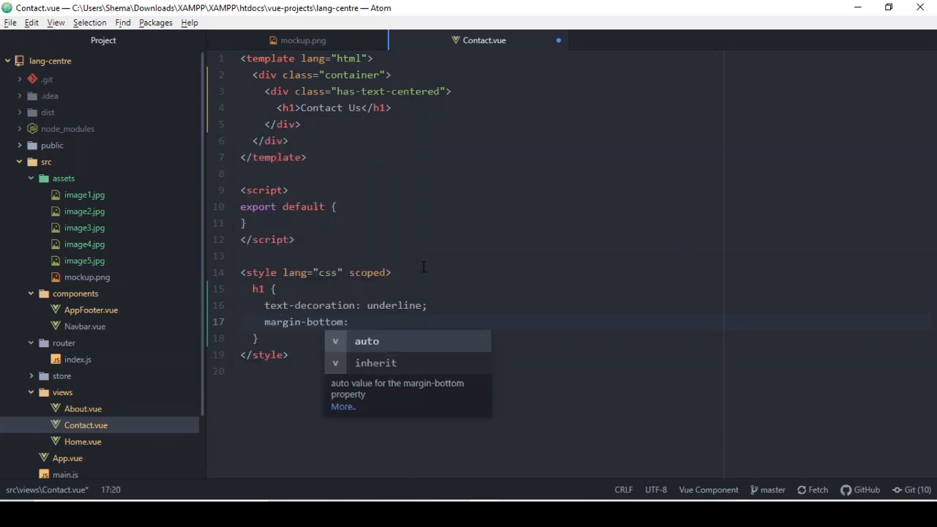
{"action": "type", "text": "5%;"}
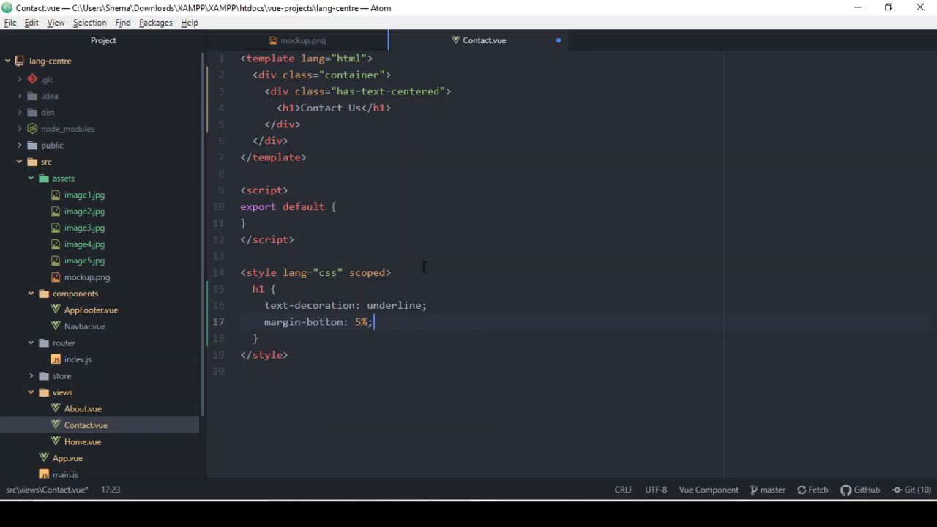
{"action": "key", "text": "ctrl+s"}
Step: Add div.columns below the heading with two div.column children, the first holding an inner div
{"action": "left_click", "coordinate": [333, 124]}
{"action": "key", "text": "Return"}
{"action": "type", "text": "div"}
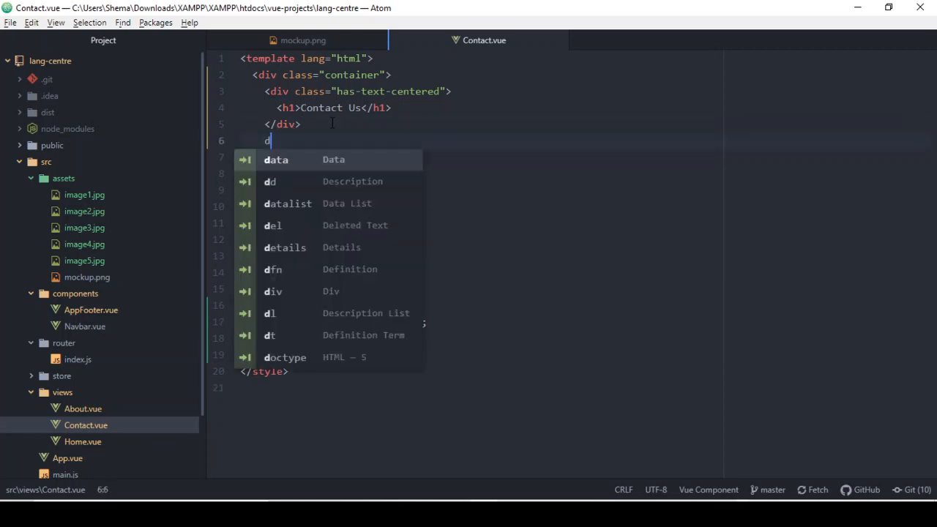
{"action": "key", "text": "Tab"}
{"action": "type", "text": "columns"}
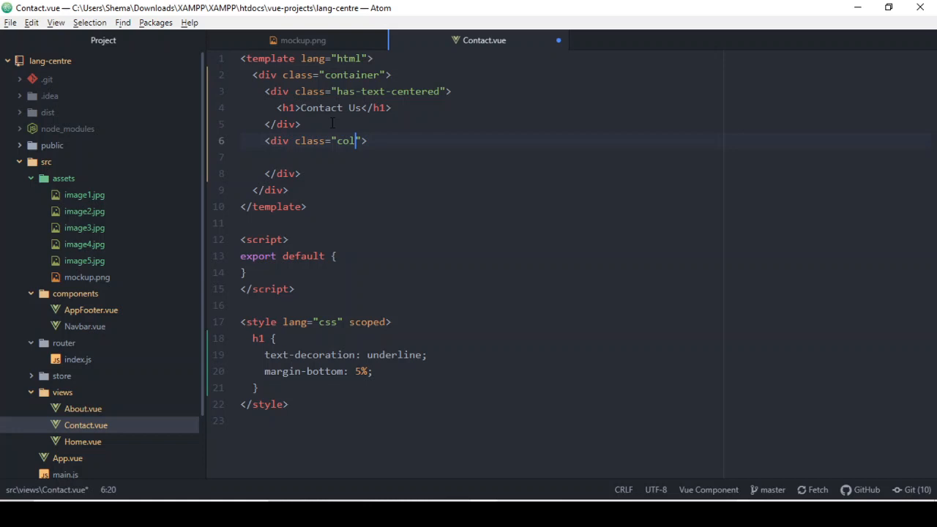
{"action": "key", "text": "Tab"}
{"action": "type", "text": "div"}
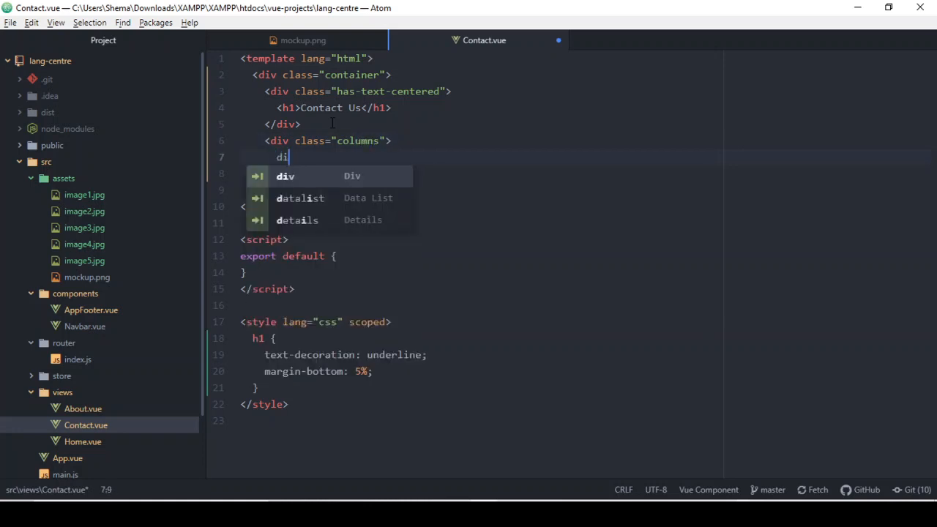
{"action": "key", "text": "Tab"}
{"action": "type", "text": "column"}
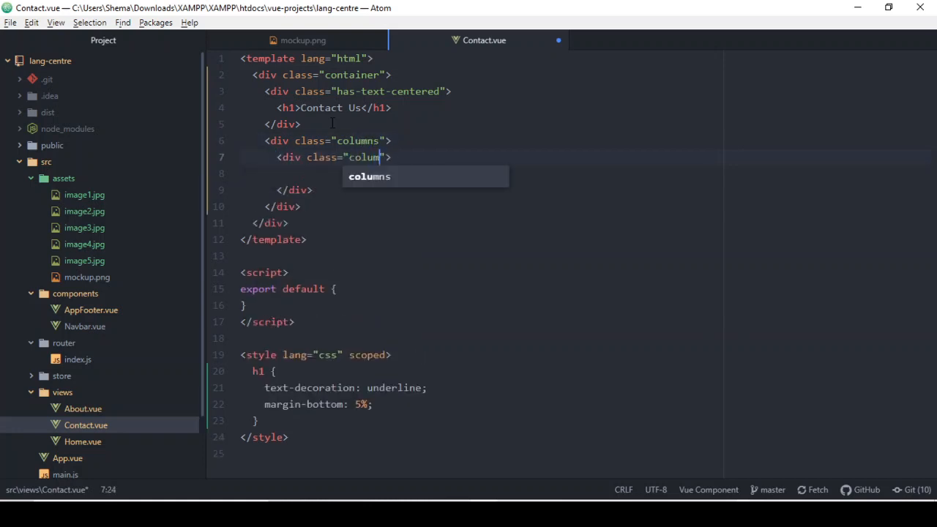
{"action": "key", "text": "Tab"}
{"action": "key", "text": "Tab"}
{"action": "key", "text": "Return"}
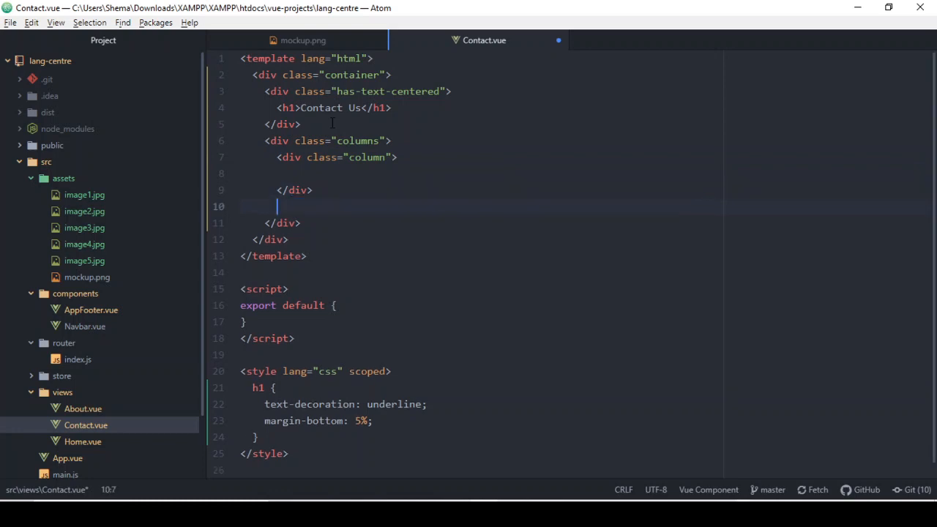
{"action": "type", "text": "div"}
{"action": "key", "text": "Tab"}
{"action": "type", "text": "col"}
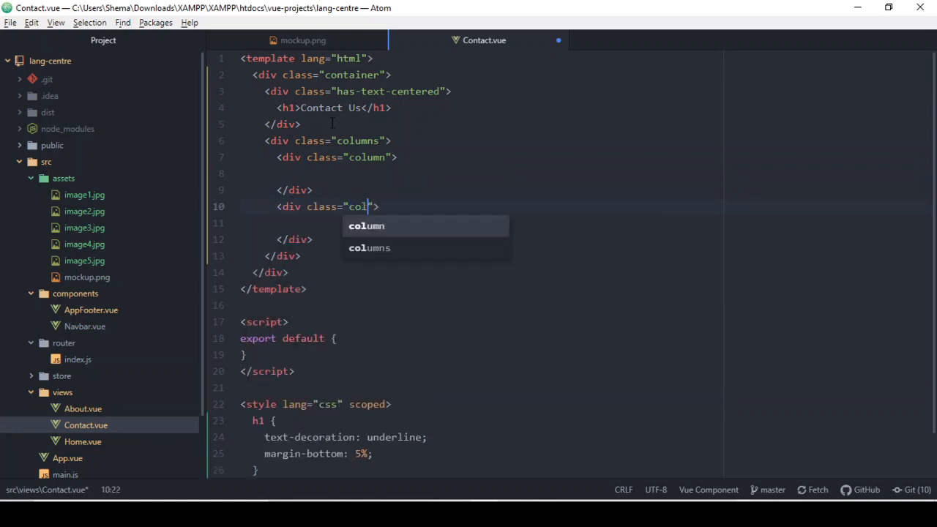
{"action": "type", "text": "umn"}
{"action": "key", "text": "Escape"}
{"action": "key", "text": "Up"}
{"action": "key", "text": "Up"}
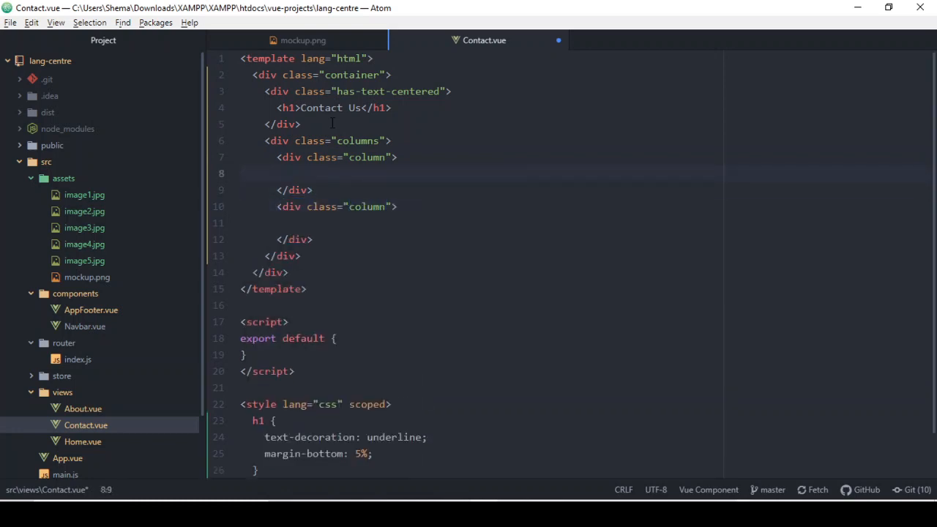
{"action": "type", "text": "div"}
{"action": "key", "text": "Tab"}
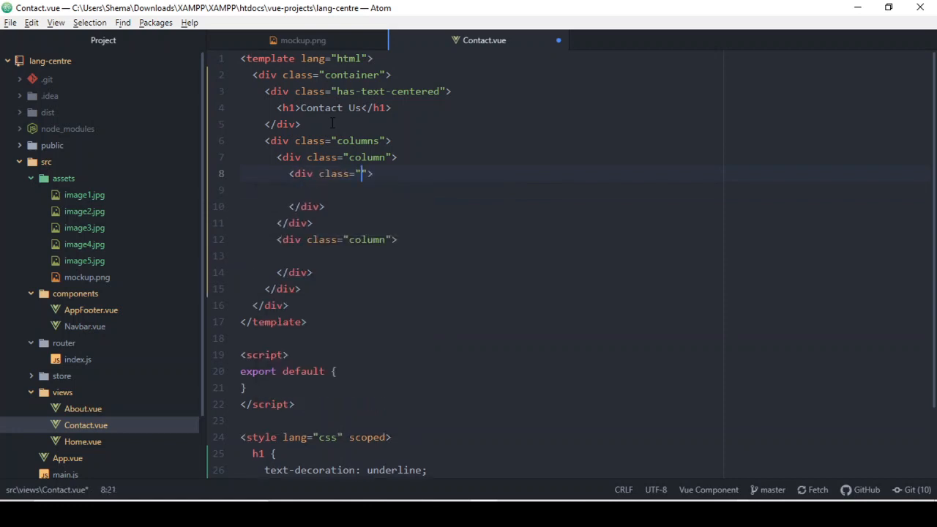
Step: Put an img with src @/assets/image2.jpg and alt image2 in the second column and save
{"action": "key", "text": "Down"}
{"action": "key", "text": "Down"}
{"action": "key", "text": "Down"}
{"action": "key", "text": "Down"}
{"action": "key", "text": "Down"}
{"action": "type", "text": "div"}
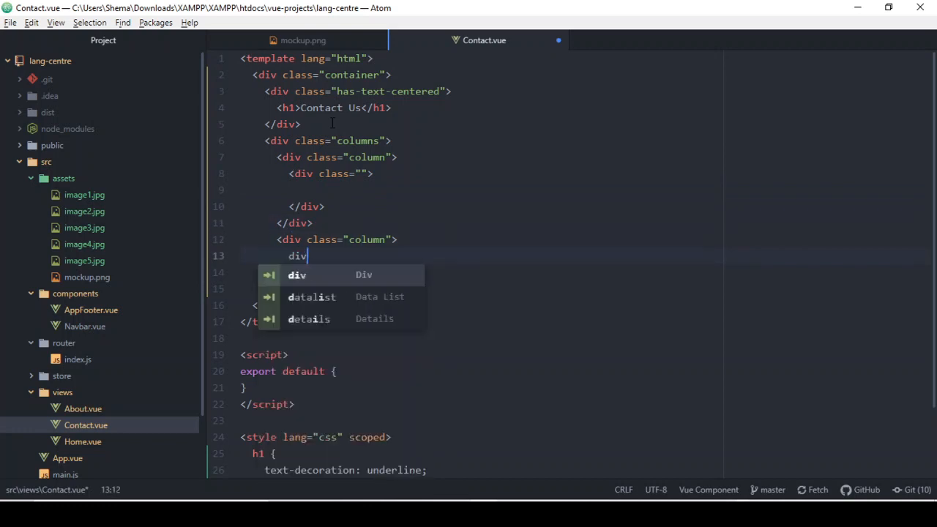
{"action": "key", "text": "Tab"}
{"action": "key", "text": "Down"}
{"action": "type", "text": "img"}
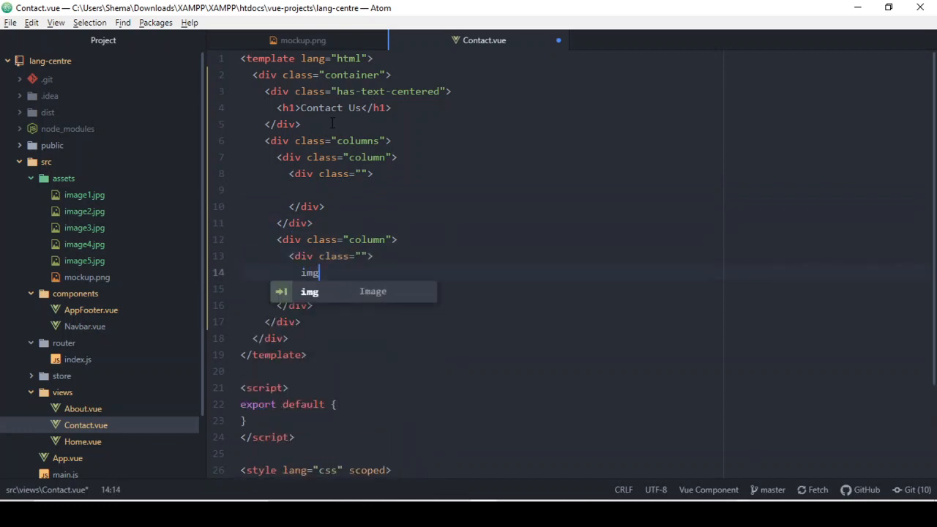
{"action": "key", "text": "Tab"}
{"action": "type", "text": "@"}
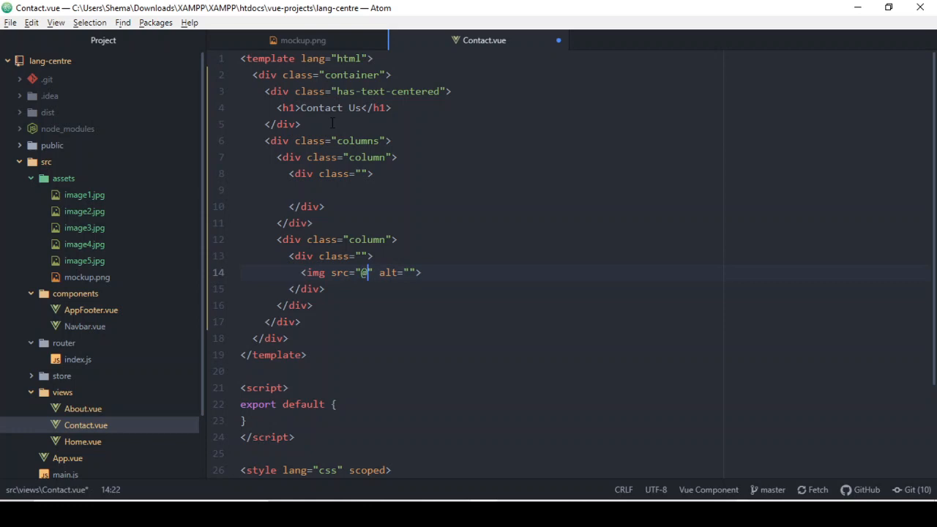
{"action": "type", "text": "/"}
{"action": "type", "text": "asse"}
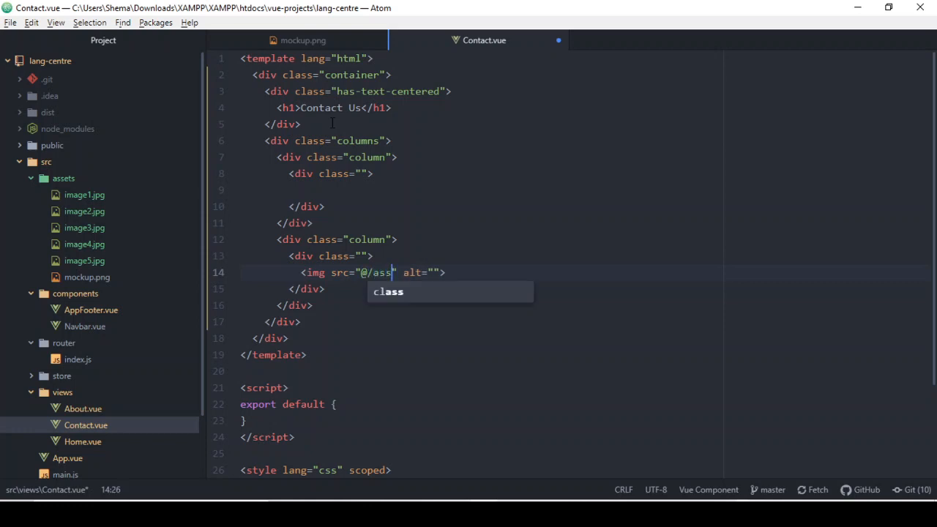
{"action": "type", "text": "ts/i"}
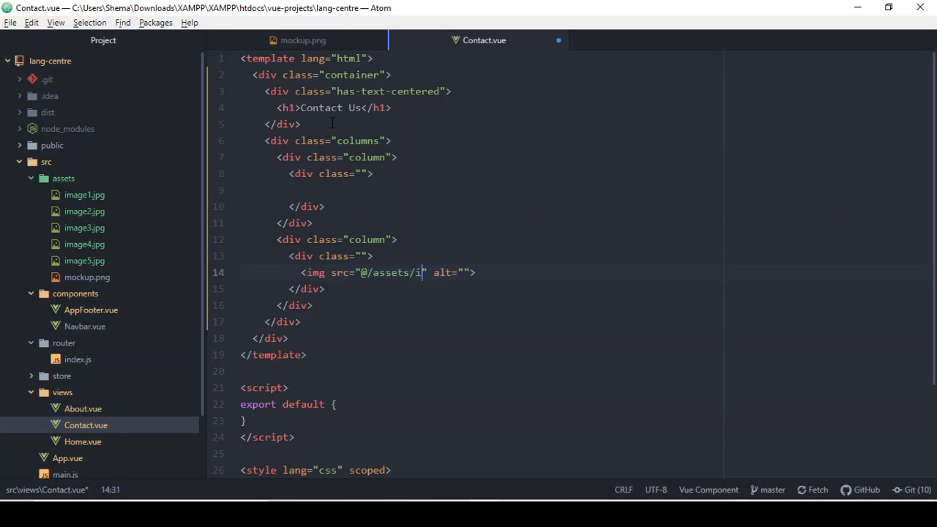
{"action": "type", "text": "mage2"}
{"action": "type", "text": ".jpg"}
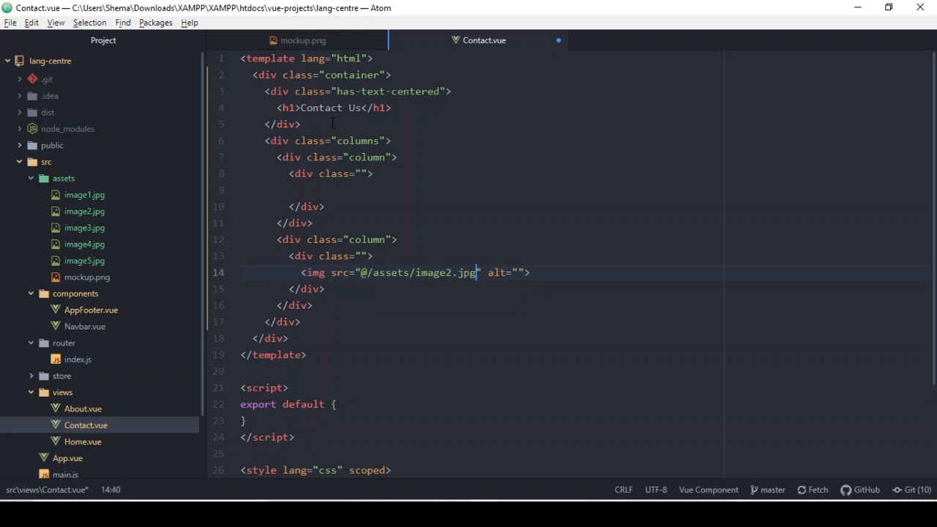
{"action": "key", "text": "ctrl+s"}
{"action": "key", "text": "Right"}
{"action": "key", "text": "Right"}
{"action": "key", "text": "Right"}
{"action": "type", "text": "imag"}
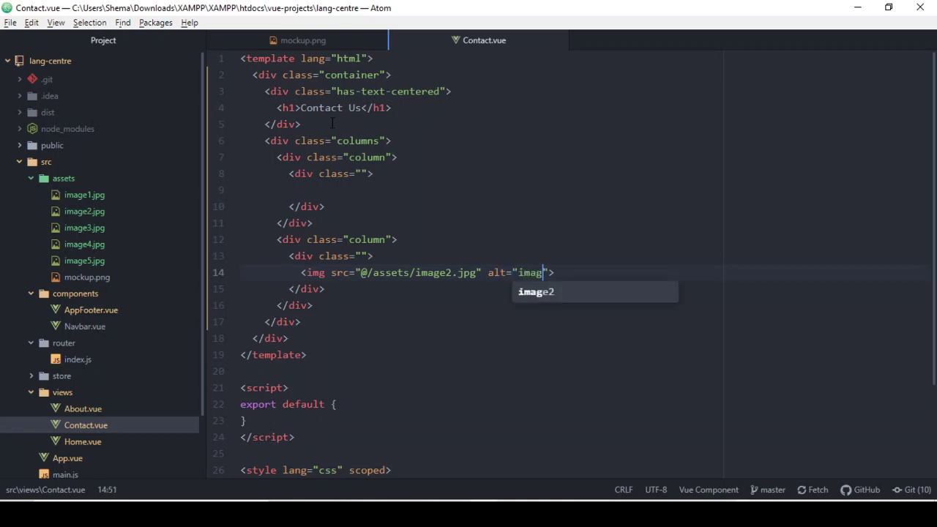
{"action": "type", "text": "e2"}
{"action": "key", "text": "ctrl+s"}
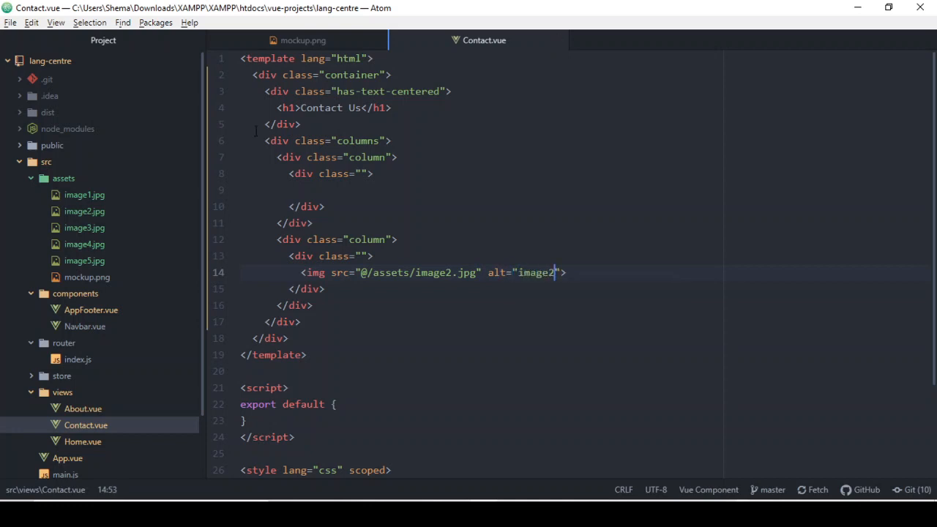
{"action": "left_click", "coordinate": [315, 190]}
Step: Create src\components\AppForm.vue as a new empty component file
{"action": "right_click", "coordinate": [81, 293]}
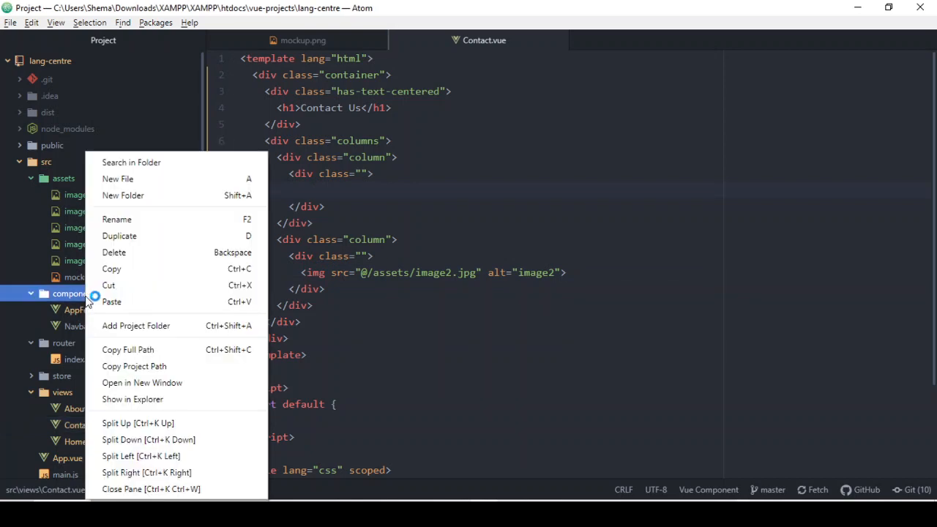
{"action": "key", "text": "Escape"}
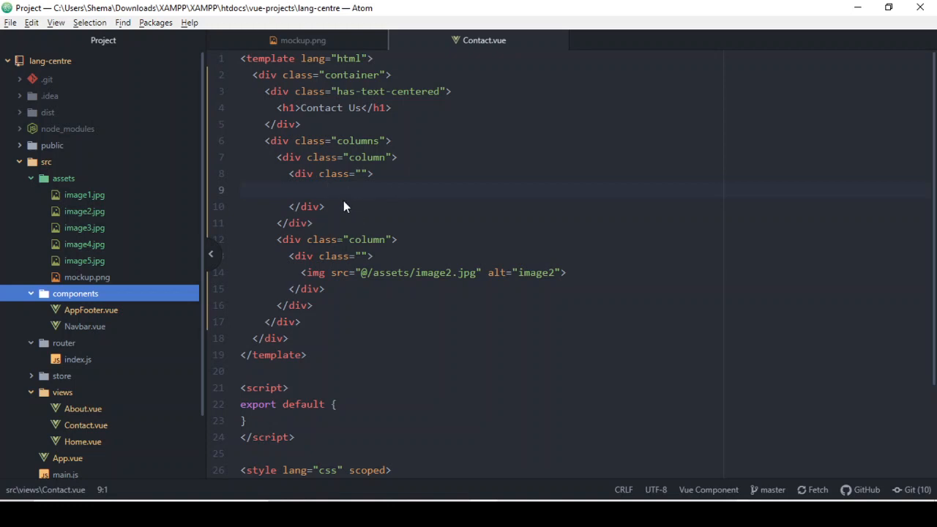
{"action": "type", "text": "a"}
{"action": "type", "text": "A"}
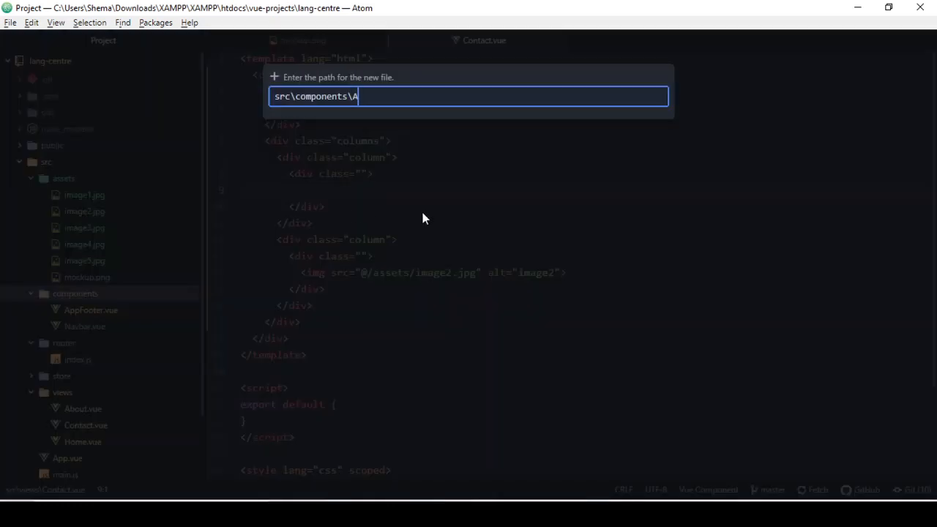
{"action": "type", "text": "ppFomr"}
{"action": "key", "text": "BackSpace"}
{"action": "key", "text": "BackSpace"}
{"action": "type", "text": "rm."}
{"action": "type", "text": "vue"}
{"action": "key", "text": "Return"}
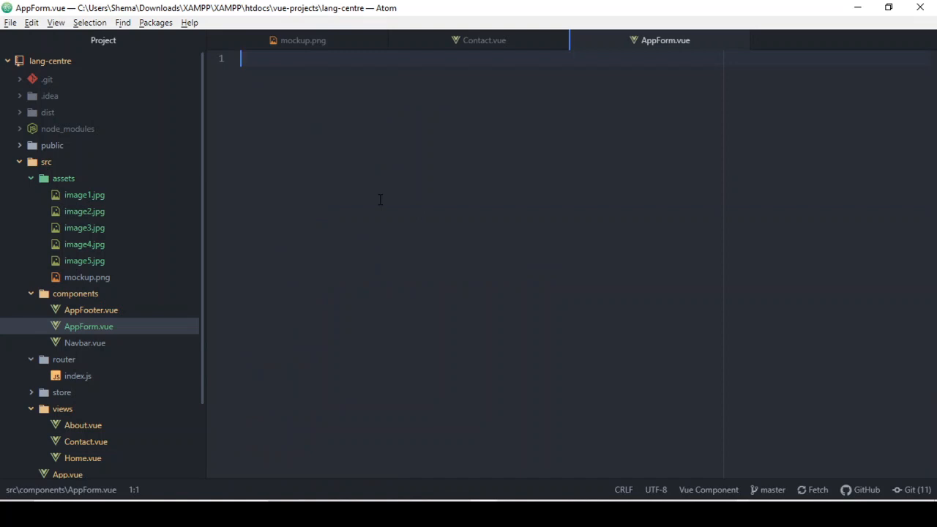
{"action": "type", "text": "temp"}
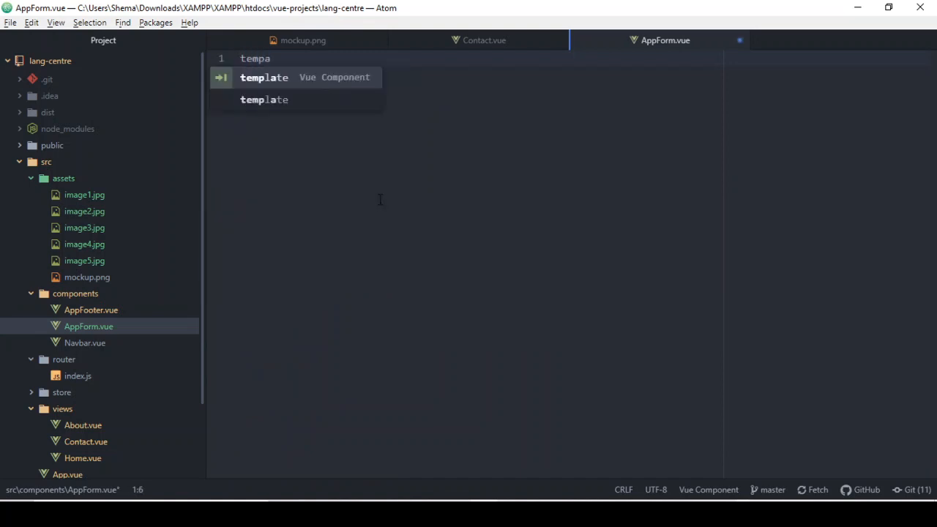
Step: Scaffold AppForm.vue with a Vue template wrapping an empty div
{"action": "key", "text": "Tab"}
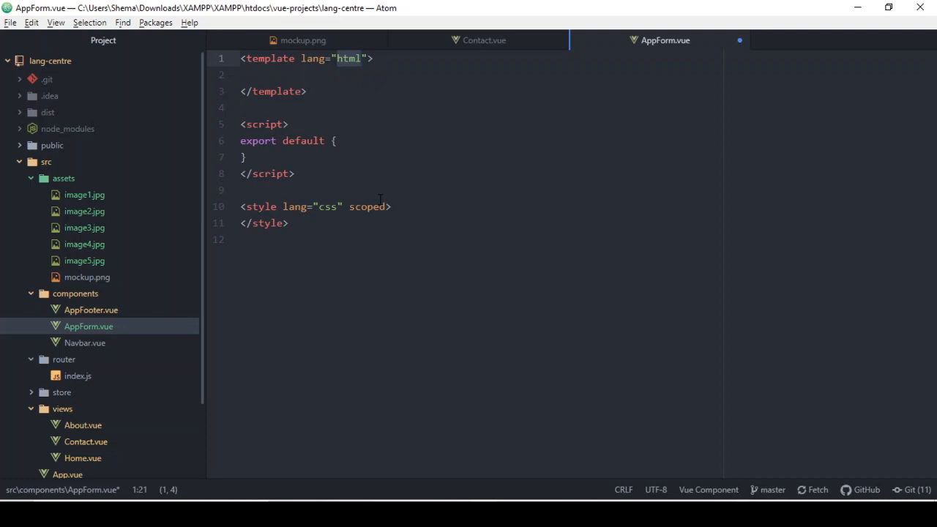
{"action": "key", "text": "Tab"}
{"action": "type", "text": "d"}
{"action": "key", "text": "Tab"}
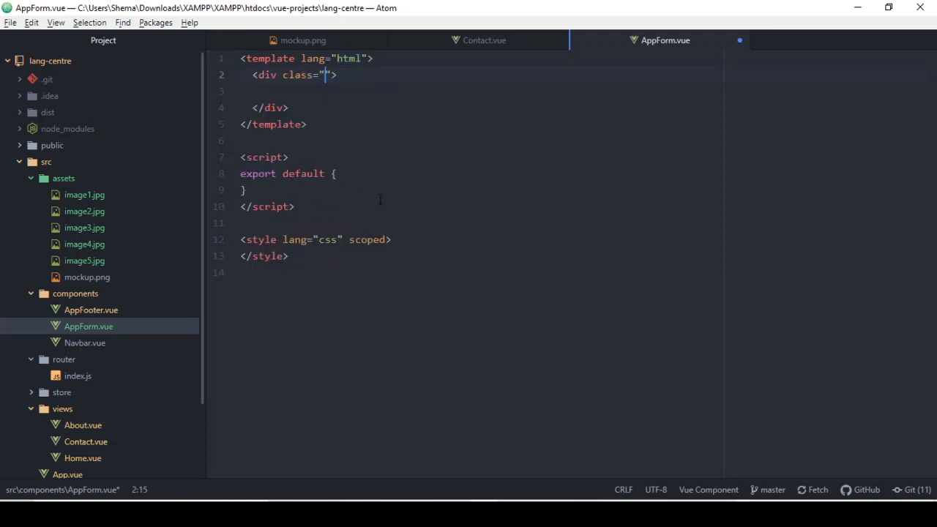
{"action": "key", "text": "Tab"}
Step: Copy the Bulma form markup from Notepad and paste it inside the wrapper div
{"action": "left_click", "coordinate": [340, 497]}
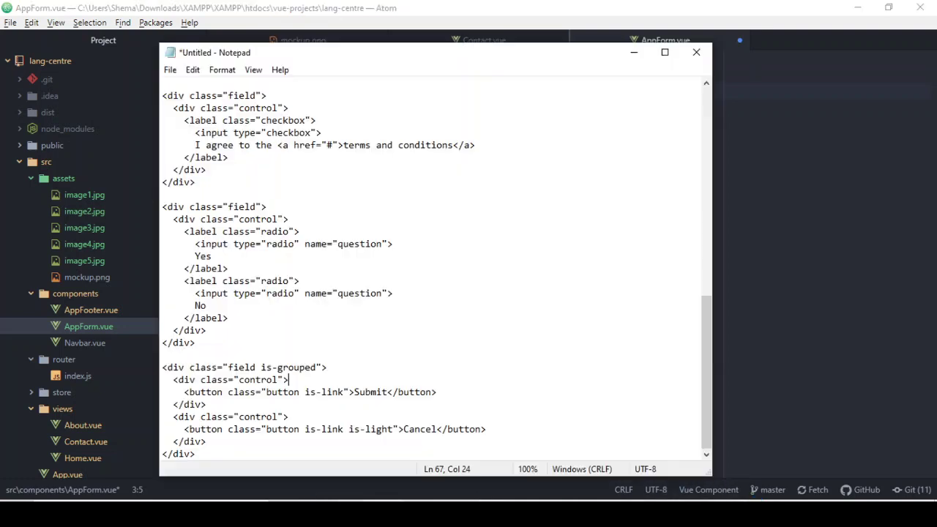
{"action": "left_click", "coordinate": [418, 304]}
{"action": "key", "text": "ctrl+a"}
{"action": "key", "text": "ctrl+c"}
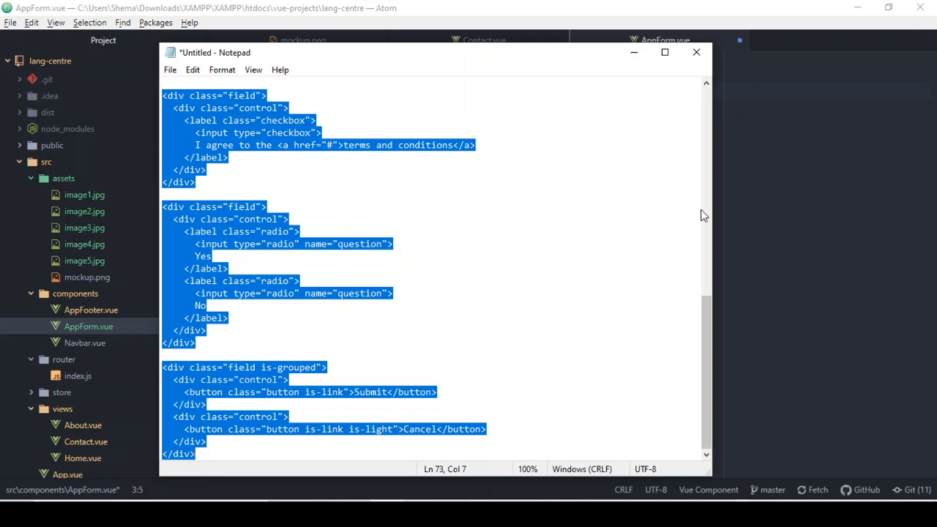
{"action": "left_click", "coordinate": [842, 202]}
{"action": "left_click", "coordinate": [294, 89]}
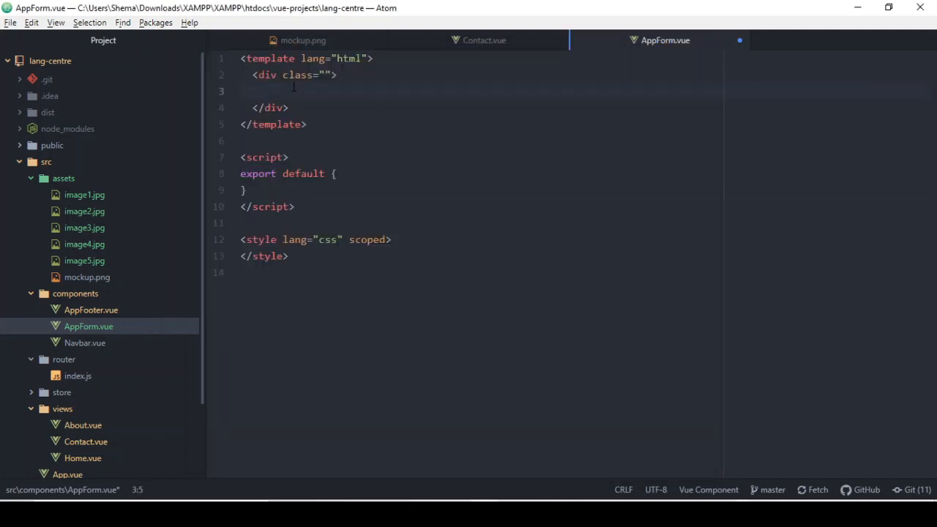
{"action": "key", "text": "ctrl+v"}
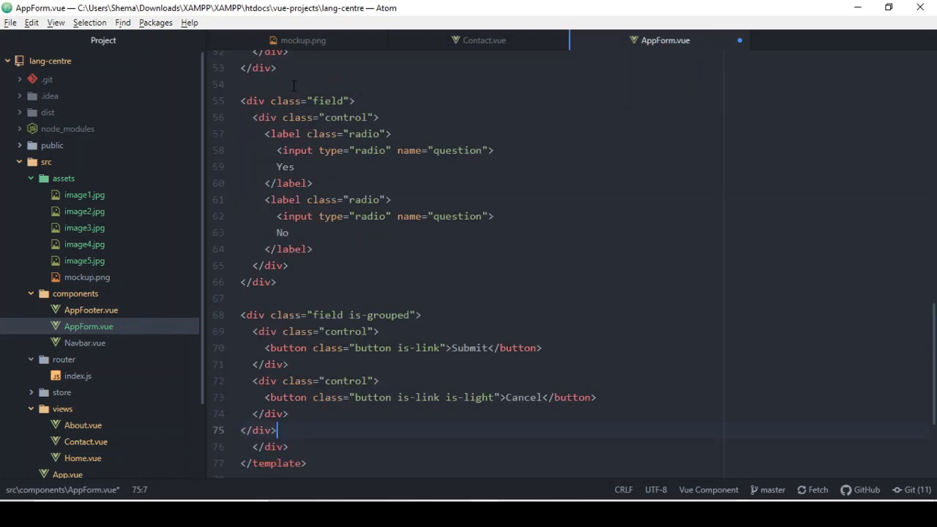
Step: Save AppForm.vue and delete the Yes/No radio question block
{"action": "key", "text": "ctrl+s"}
{"action": "left_click_drag", "start_coordinate": [279, 282], "coordinate": [237, 86]}
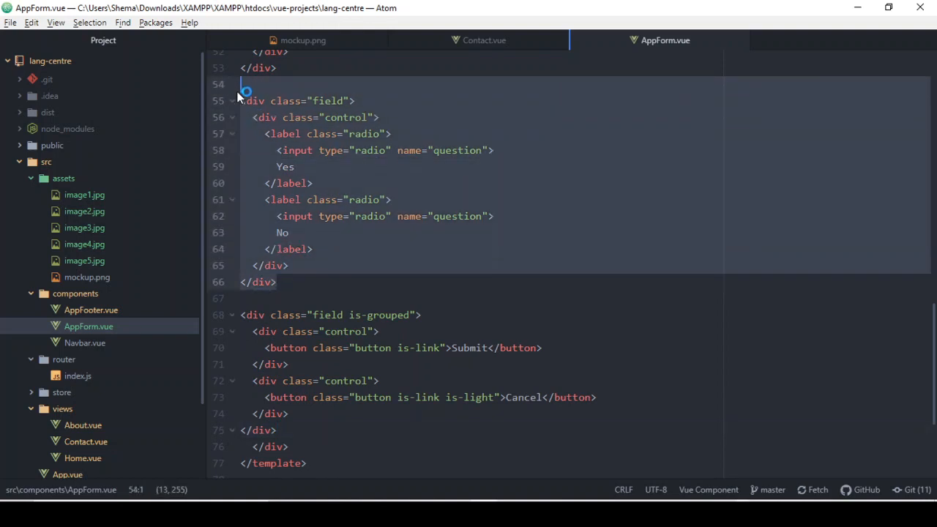
{"action": "key", "text": "Delete"}
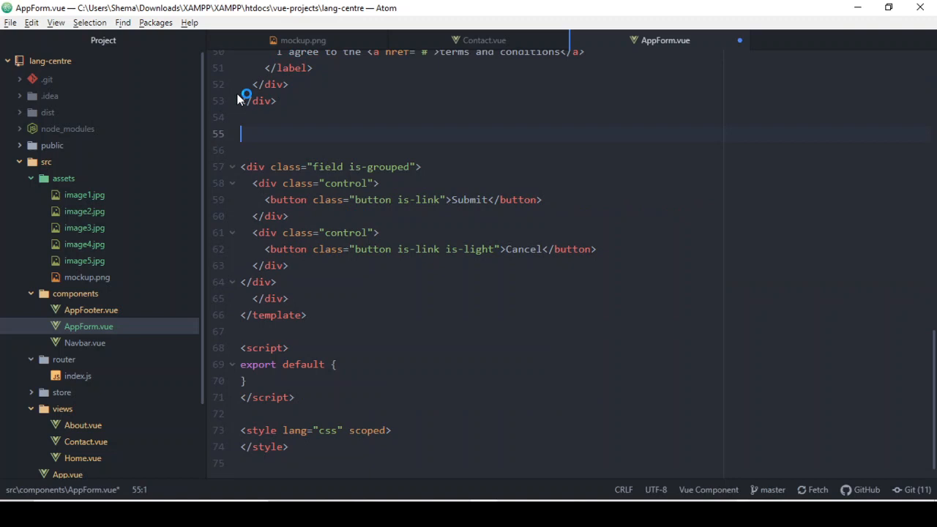
{"action": "key", "text": "BackSpace"}
{"action": "key", "text": "BackSpace"}
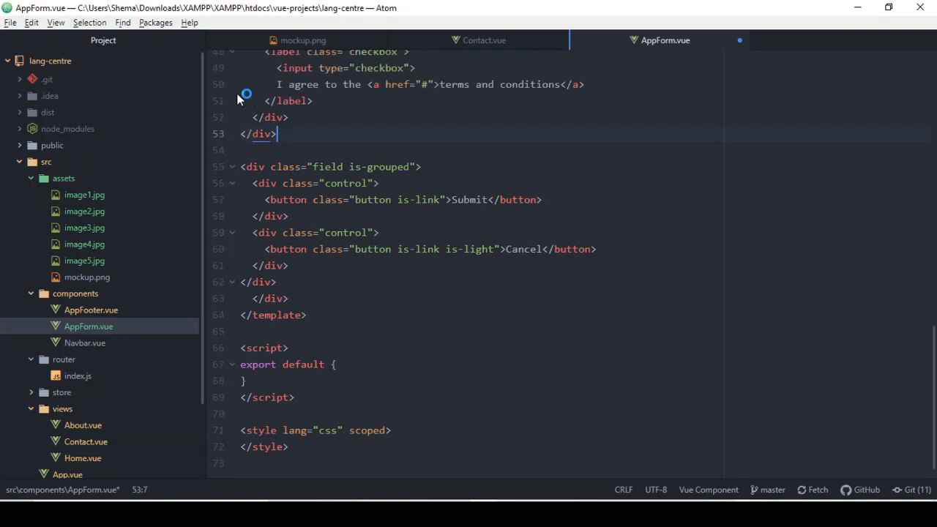
Step: Delete the Cancel button control, leaving only Submit, and save
{"action": "left_click", "coordinate": [295, 248]}
{"action": "left_click_drag", "start_coordinate": [293, 266], "coordinate": [221, 236]}
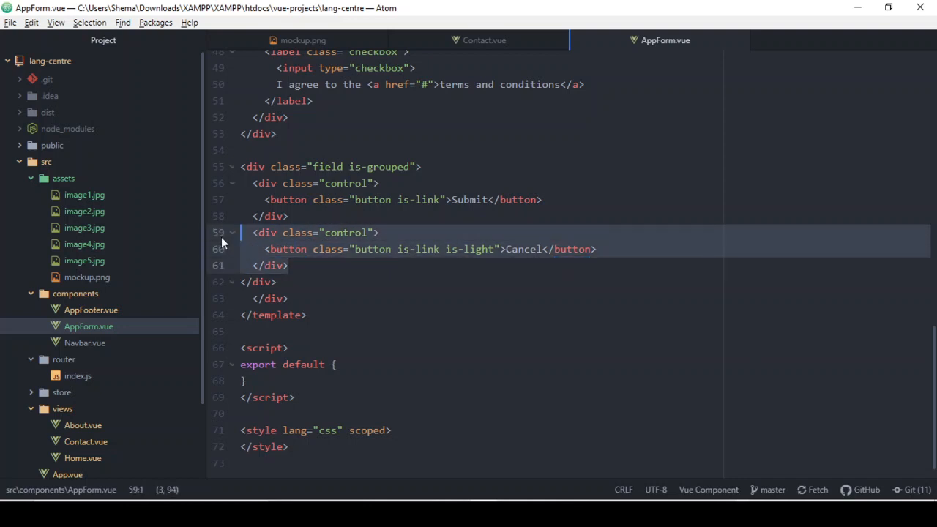
{"action": "key", "text": "Delete"}
{"action": "key", "text": "BackSpace"}
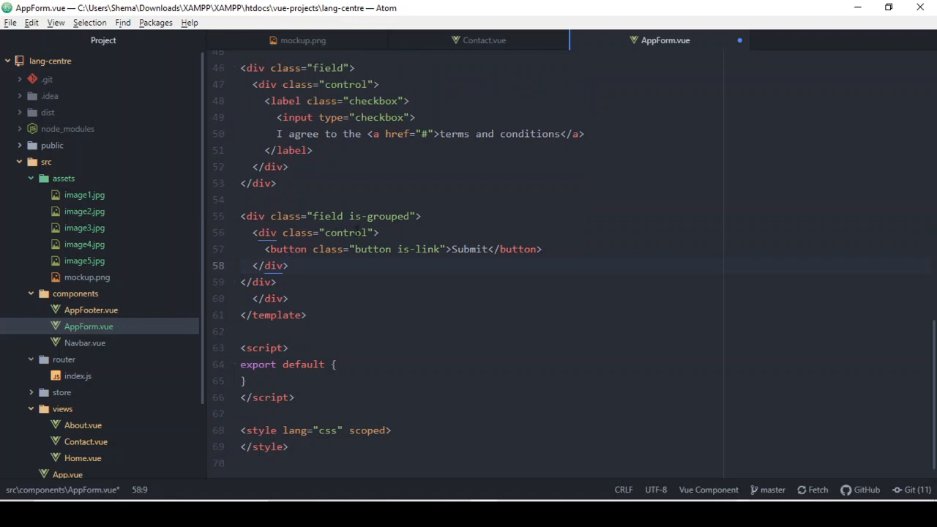
{"action": "key", "text": "ctrl+s"}
{"action": "scroll", "coordinate": [437, 146], "scroll_direction": "up", "scroll_amount": 8}
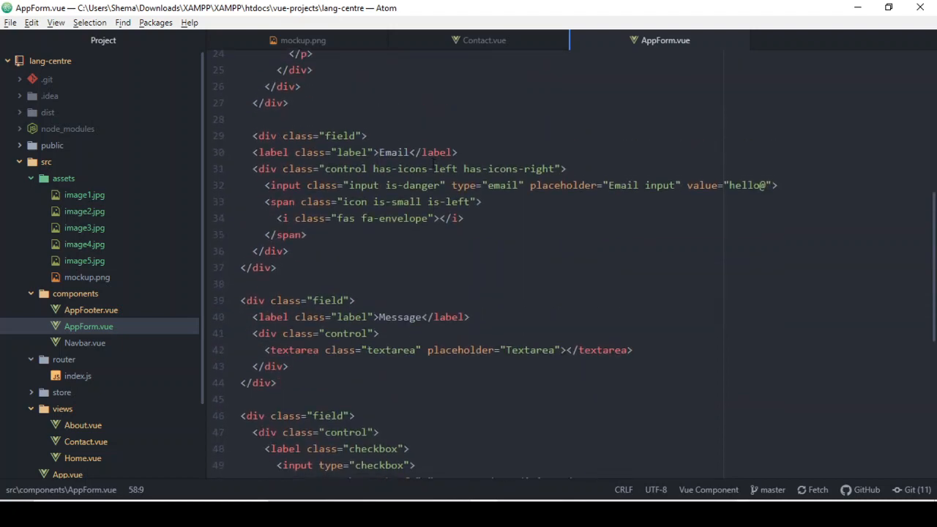
{"action": "scroll", "coordinate": [436, 156], "scroll_direction": "down", "scroll_amount": 5}
{"action": "scroll", "coordinate": [437, 156], "scroll_direction": "down", "scroll_amount": 3}
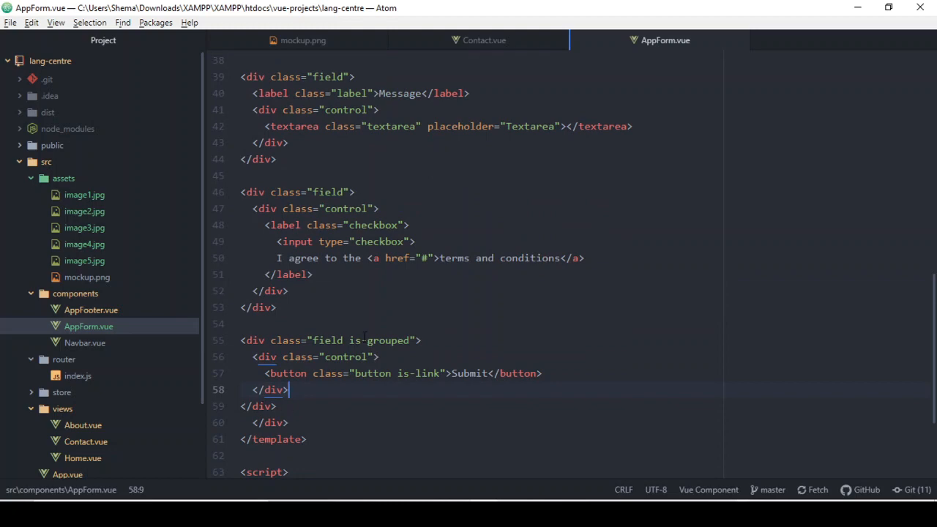
{"action": "scroll", "coordinate": [366, 292], "scroll_direction": "up", "scroll_amount": 8}
{"action": "scroll", "coordinate": [391, 154], "scroll_direction": "up", "scroll_amount": 5}
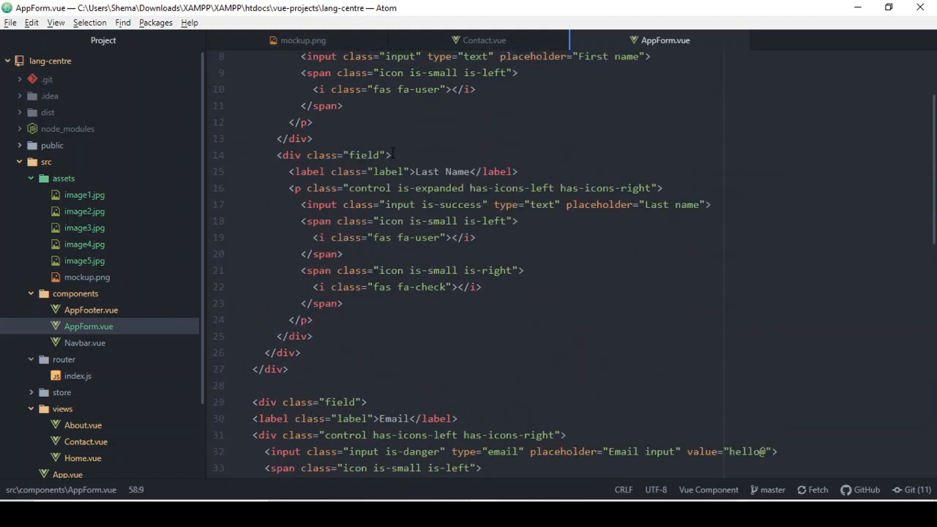
{"action": "scroll", "coordinate": [392, 154], "scroll_direction": "up", "scroll_amount": 2}
{"action": "scroll", "coordinate": [392, 153], "scroll_direction": "down", "scroll_amount": 4}
{"action": "scroll", "coordinate": [392, 154], "scroll_direction": "down", "scroll_amount": 4}
{"action": "scroll", "coordinate": [391, 154], "scroll_direction": "up", "scroll_amount": 8}
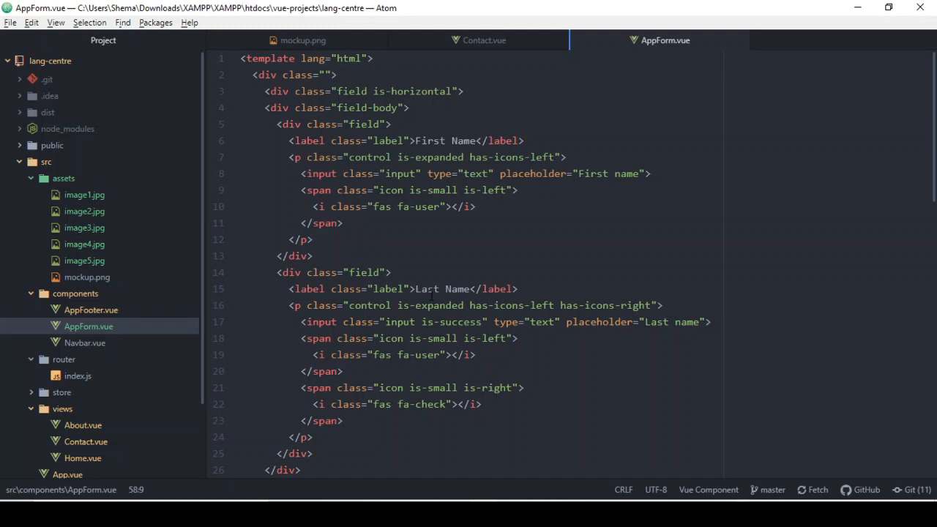
{"action": "scroll", "coordinate": [397, 359], "scroll_direction": "down", "scroll_amount": 5}
{"action": "scroll", "coordinate": [410, 351], "scroll_direction": "down", "scroll_amount": 5}
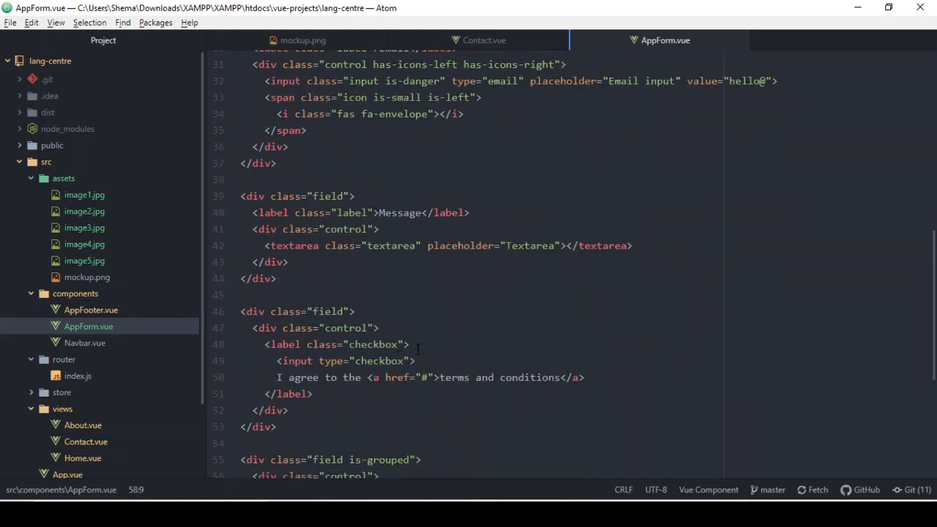
{"action": "scroll", "coordinate": [419, 348], "scroll_direction": "up", "scroll_amount": 3}
{"action": "scroll", "coordinate": [419, 349], "scroll_direction": "up", "scroll_amount": 1}
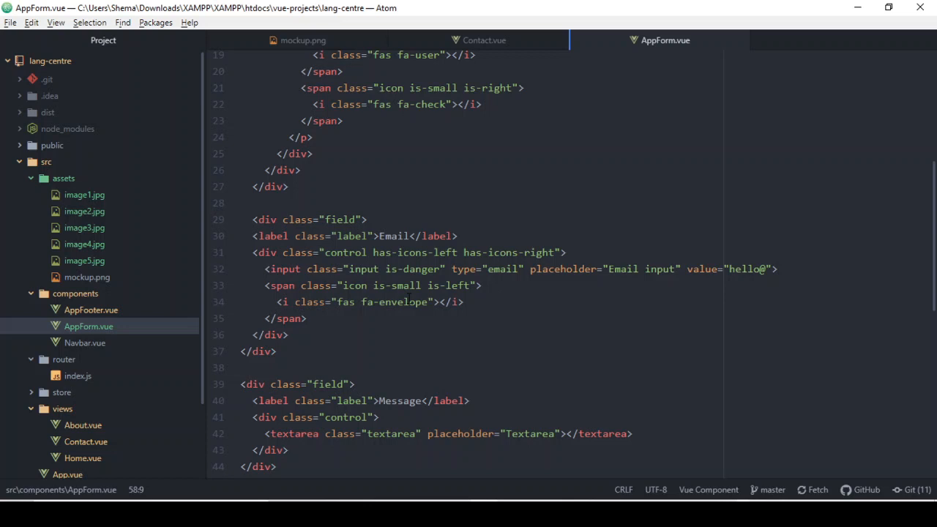
Step: Strip the is-danger modifier from the email input's class and save AppForm.vue
{"action": "double_click", "coordinate": [423, 270]}
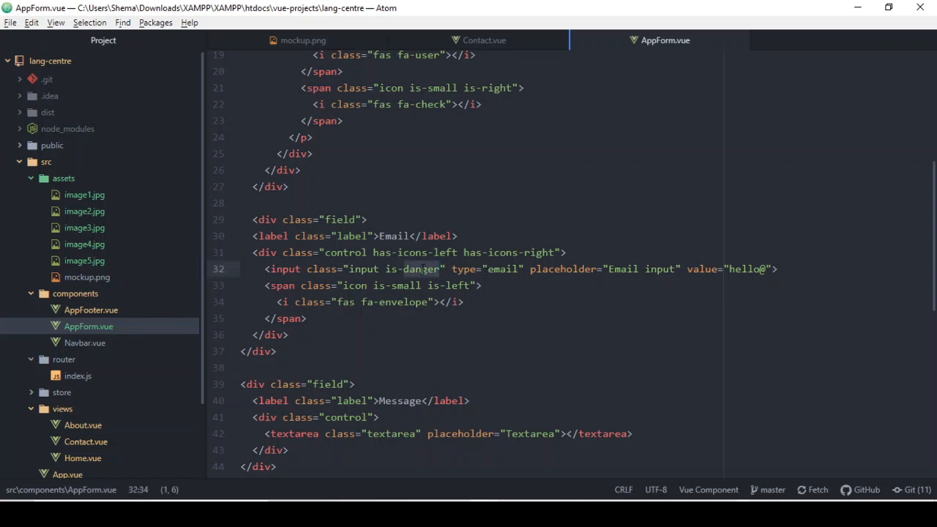
{"action": "key", "text": "BackSpace"}
{"action": "key", "text": "BackSpace"}
{"action": "key", "text": "BackSpace"}
{"action": "key", "text": "BackSpace"}
{"action": "key", "text": "BackSpace"}
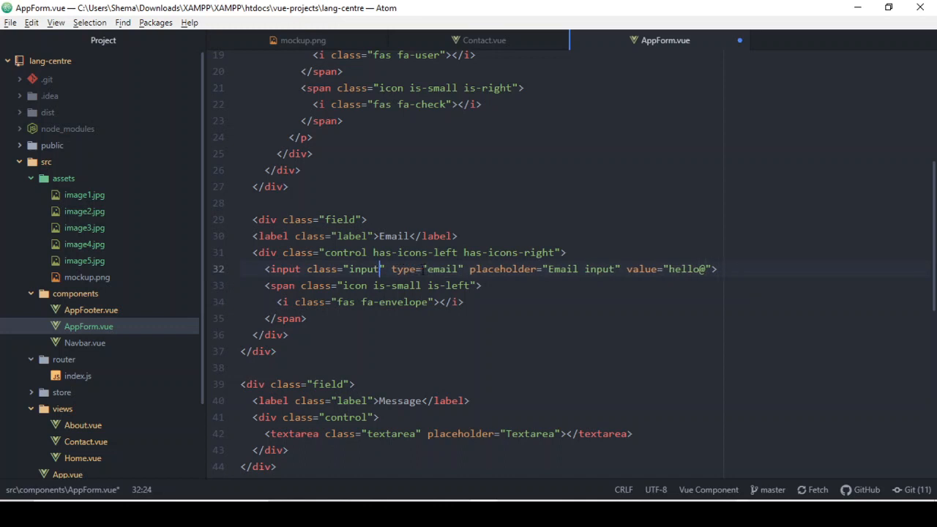
{"action": "key", "text": "ctrl+s"}
Step: In Contact.vue's script, add import AppForm from '@/components/AppForm'
{"action": "left_click", "coordinate": [517, 39]}
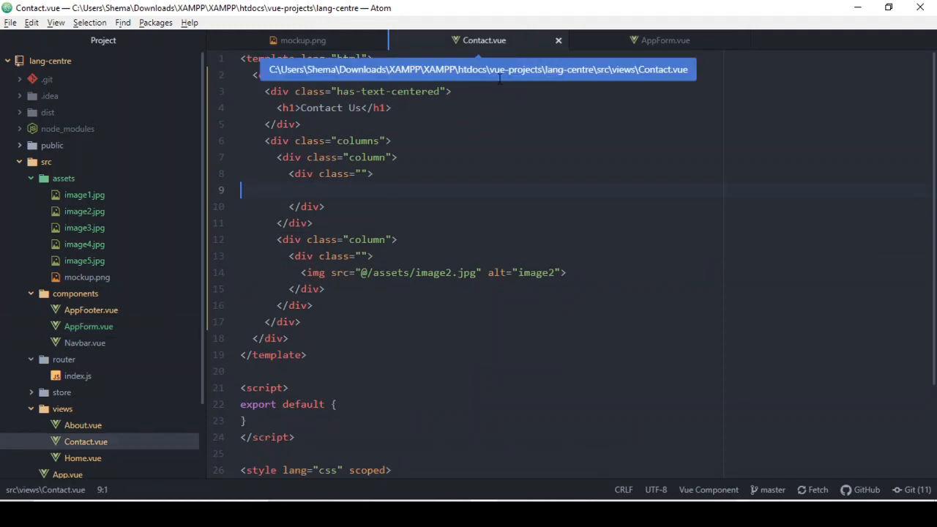
{"action": "left_click", "coordinate": [364, 191]}
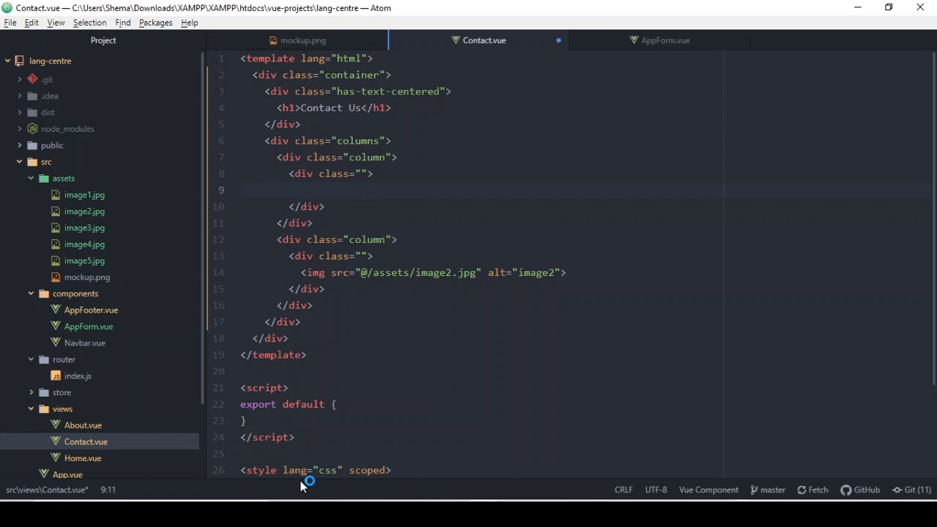
{"action": "left_click", "coordinate": [301, 404]}
{"action": "left_click", "coordinate": [304, 388]}
{"action": "key", "text": "Return"}
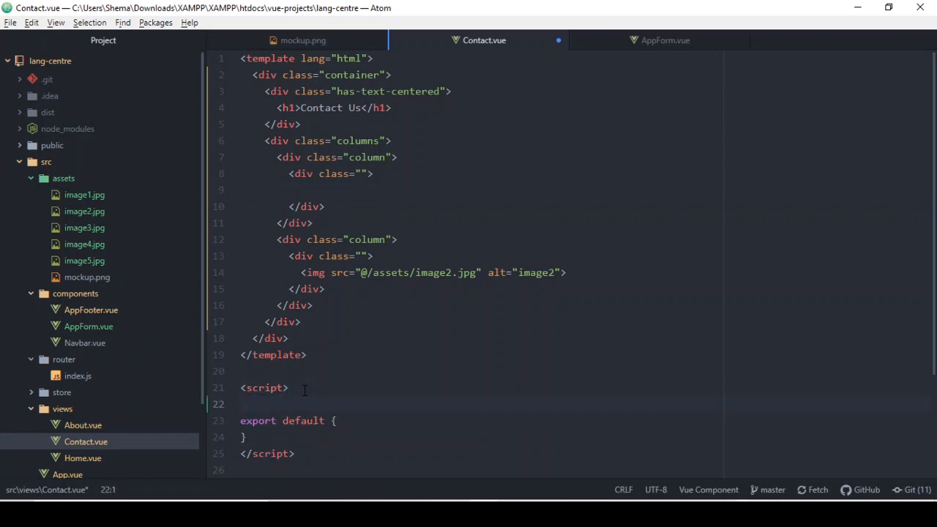
{"action": "type", "text": "import "}
{"action": "type", "text": "AppForm"}
{"action": "type", "text": " from "}
{"action": "type", "text": "@/compoen"}
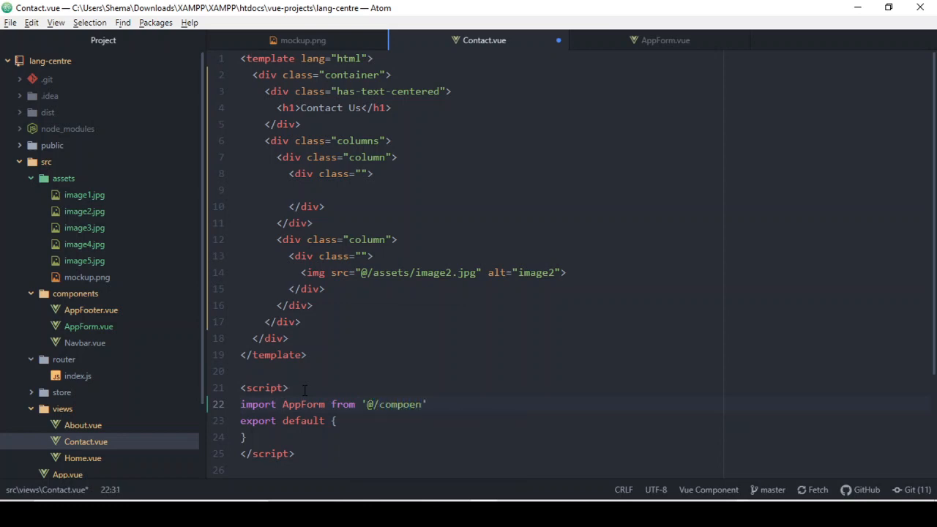
{"action": "key", "text": "BackSpace"}
{"action": "key", "text": "BackSpace"}
{"action": "type", "text": "nents/"}
{"action": "type", "text": "App"}
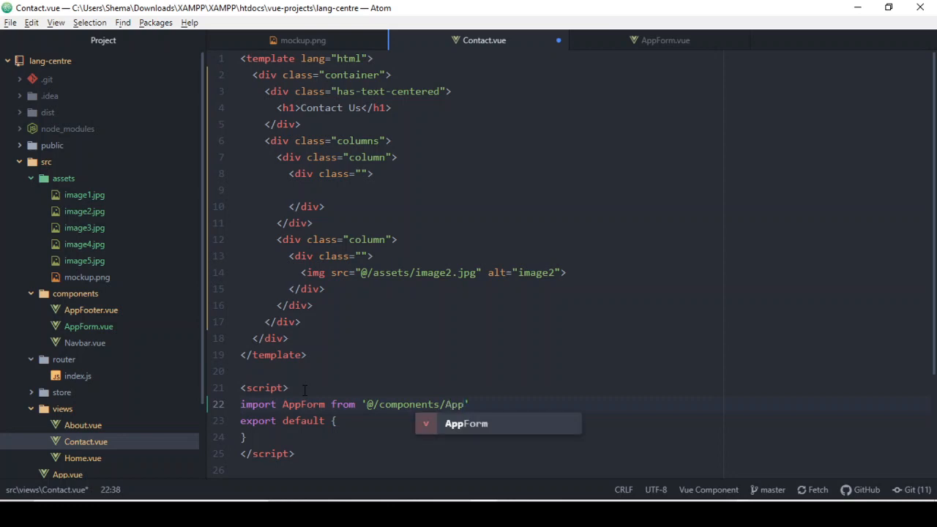
{"action": "type", "text": "Form"}
Step: Register AppForm under components in export default and save
{"action": "key", "text": "Down"}
{"action": "key", "text": "Return"}
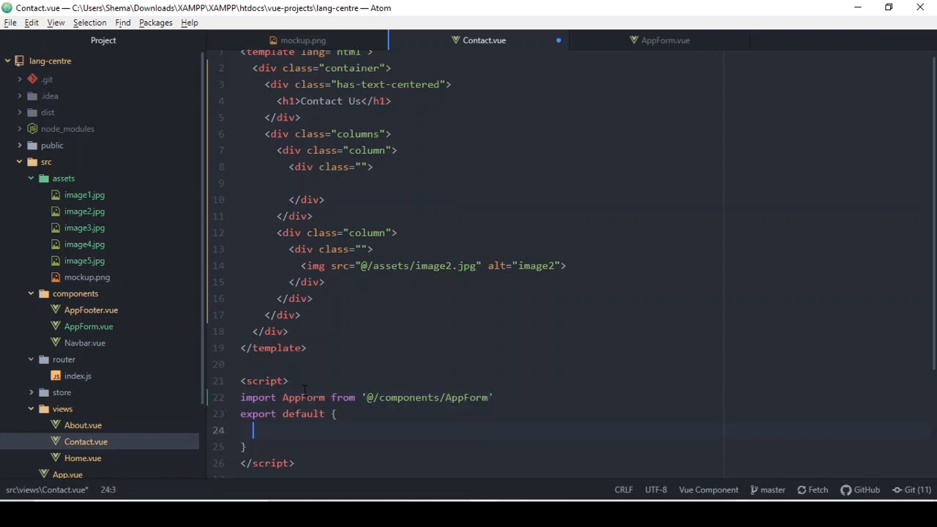
{"action": "type", "text": "comp"}
{"action": "key", "text": "Tab"}
{"action": "type", "text": ": {"}
{"action": "key", "text": "Return"}
{"action": "type", "text": "A"}
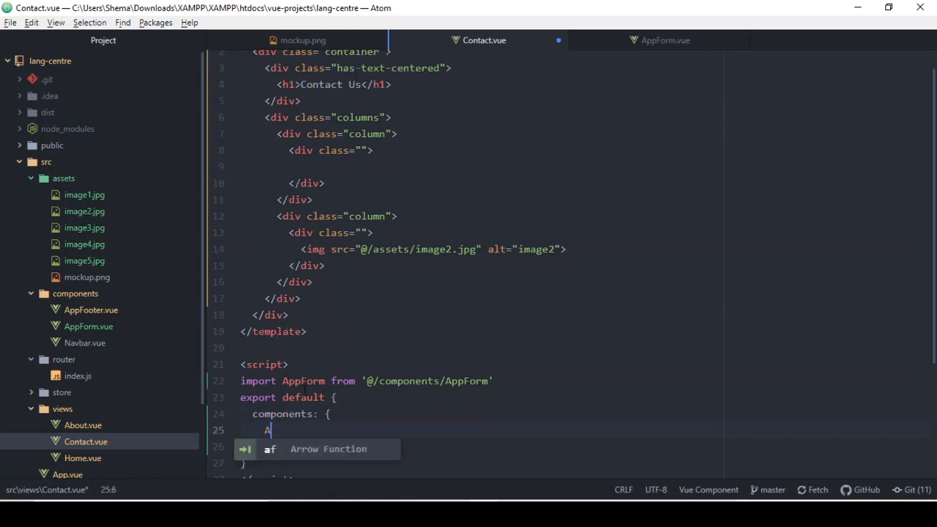
{"action": "type", "text": "ff"}
{"action": "key", "text": "BackSpace"}
{"action": "key", "text": "BackSpace"}
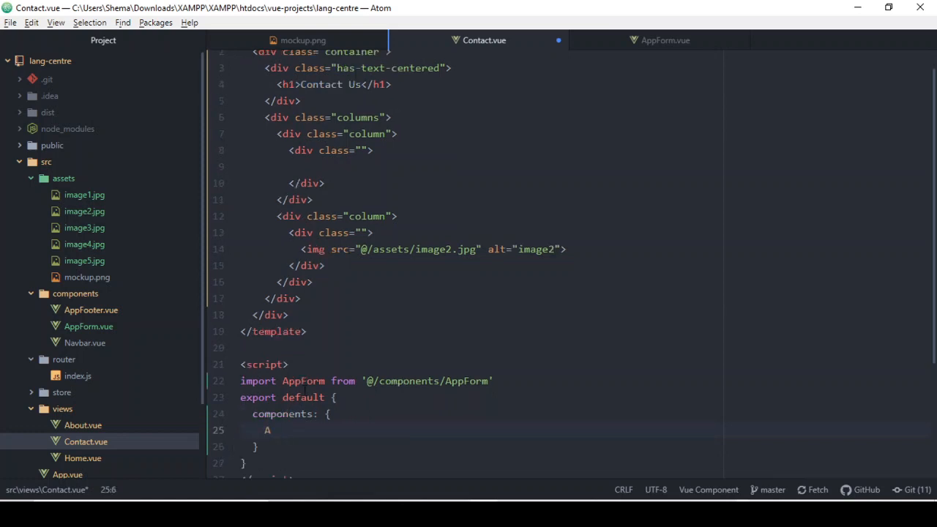
{"action": "type", "text": "ppF"}
{"action": "key", "text": "Tab"}
{"action": "key", "text": "ctrl+s"}
Step: Place <AppForm /> in the empty first column, save, and switch to Firefox
{"action": "left_click", "coordinate": [319, 170]}
{"action": "type", "text": "<"}
{"action": "type", "text": "AppFo"}
{"action": "key", "text": "Tab"}
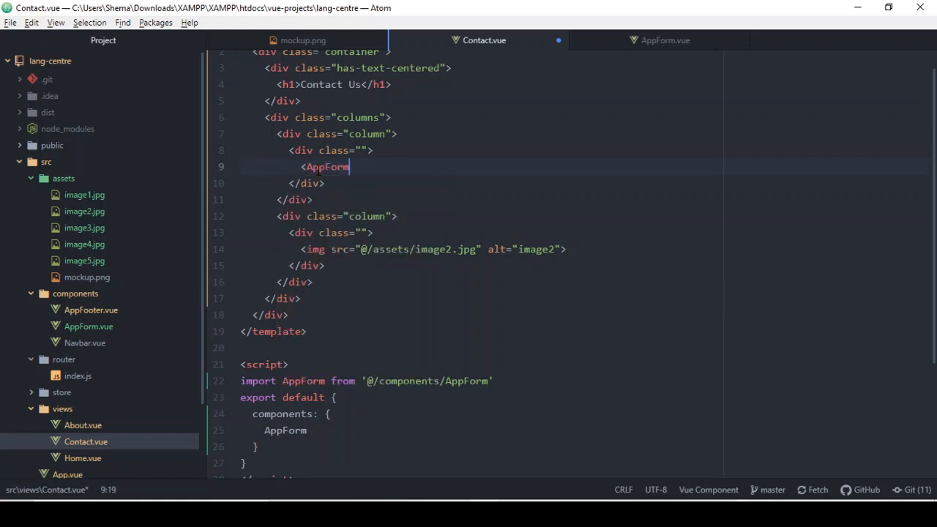
{"action": "type", "text": "/>"}
{"action": "key", "text": "ctrl+s"}
{"action": "key", "text": "alt+Tab"}
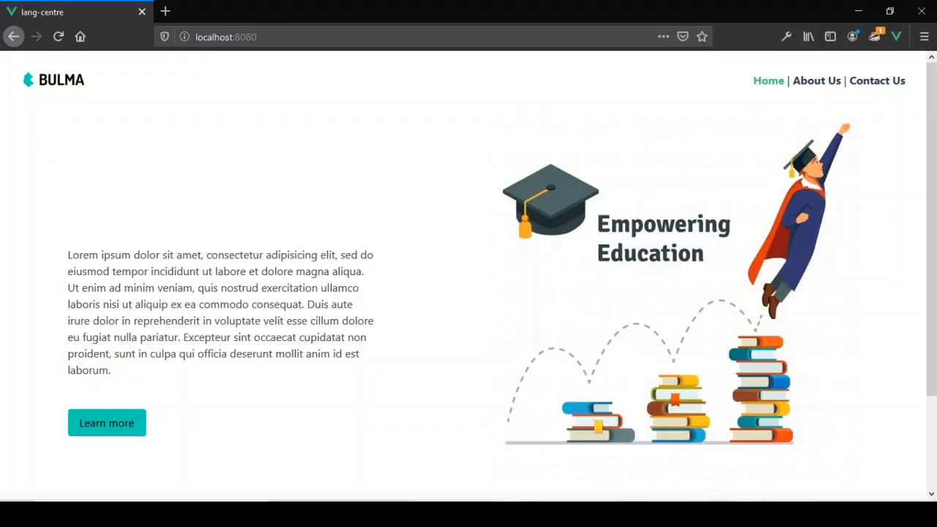
Step: Check the dev server output and reload the Contact Us page in Firefox
{"action": "left_click", "coordinate": [717, 512]}
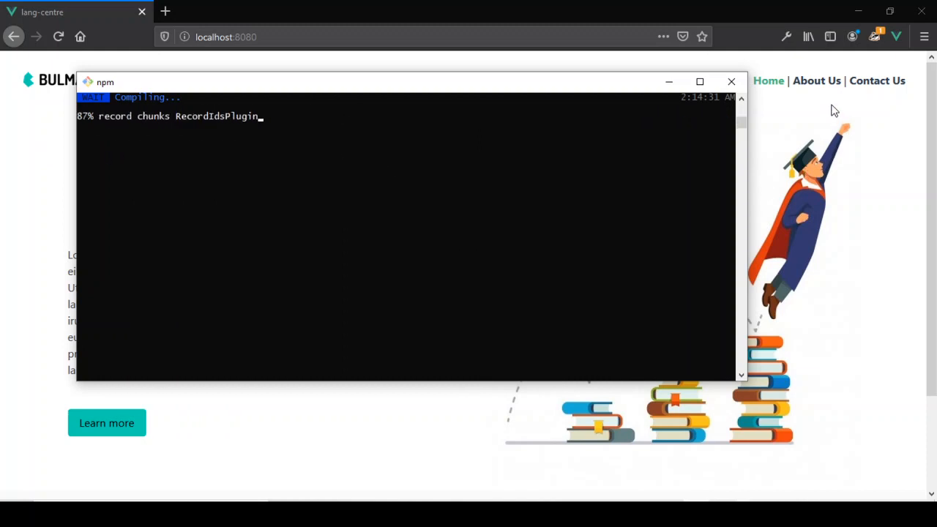
{"action": "left_click", "coordinate": [876, 81]}
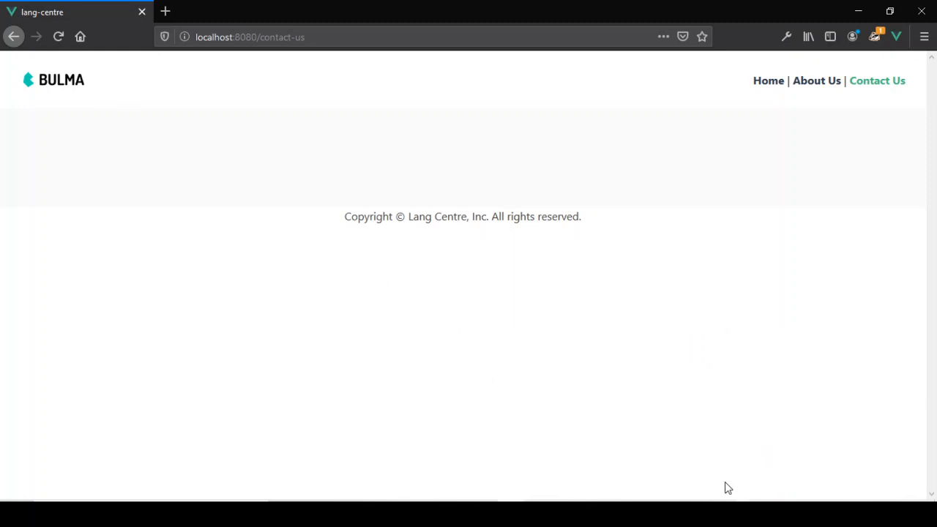
{"action": "key", "text": "alt+Tab"}
{"action": "key", "text": "alt+Tab"}
{"action": "left_click", "coordinate": [58, 36]}
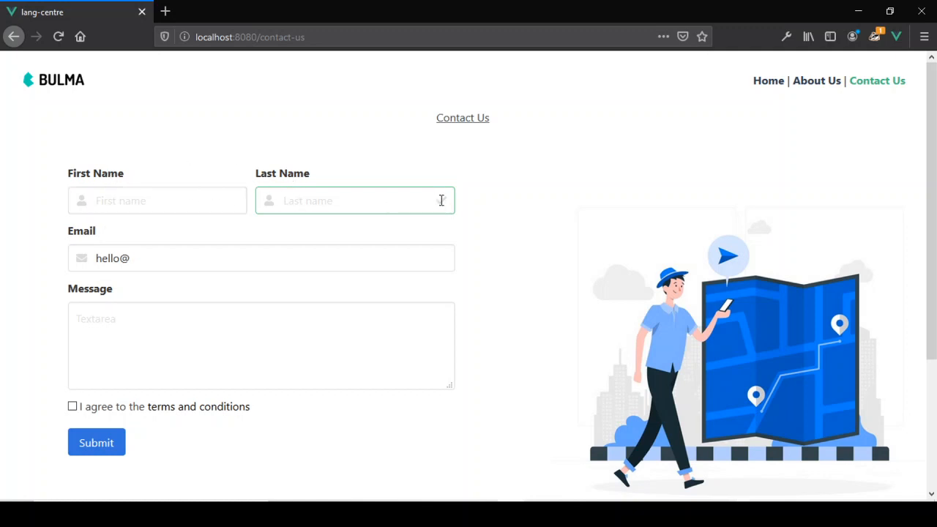
Step: Try the Email, First Name and Last Name fields, then return to Atom
{"action": "left_click", "coordinate": [255, 258]}
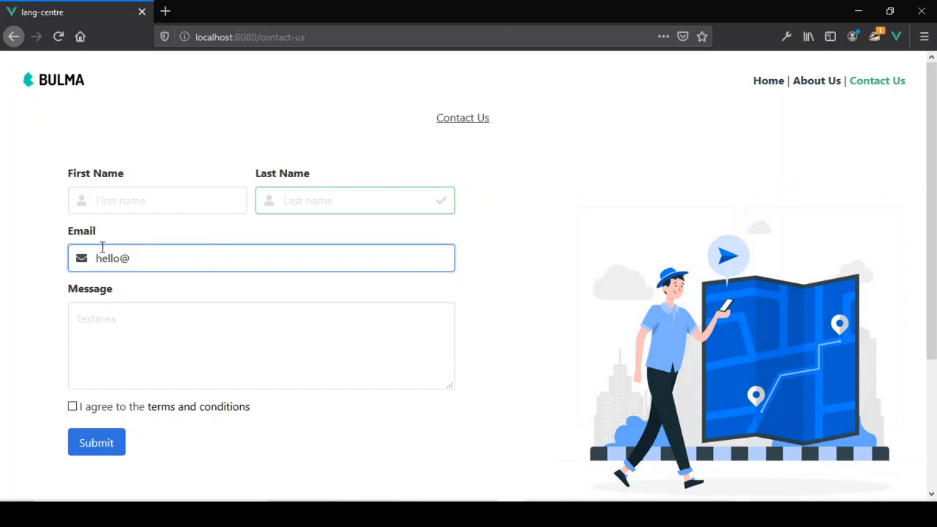
{"action": "left_click", "coordinate": [143, 201]}
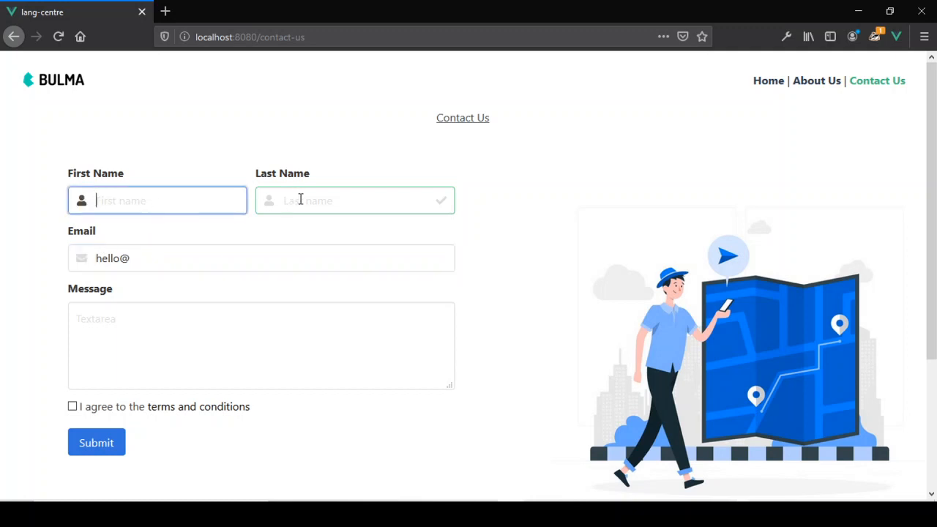
{"action": "left_click", "coordinate": [300, 200]}
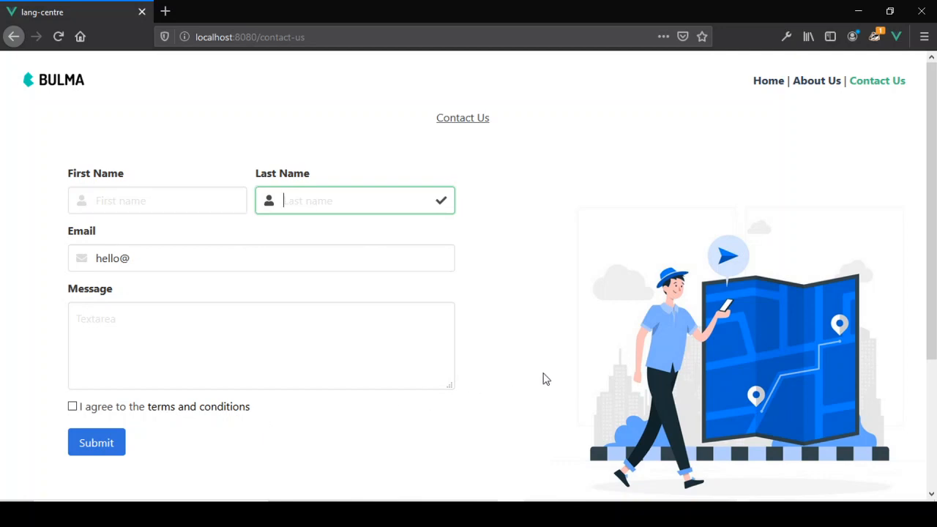
{"action": "scroll", "coordinate": [587, 384], "scroll_direction": "down", "scroll_amount": 5}
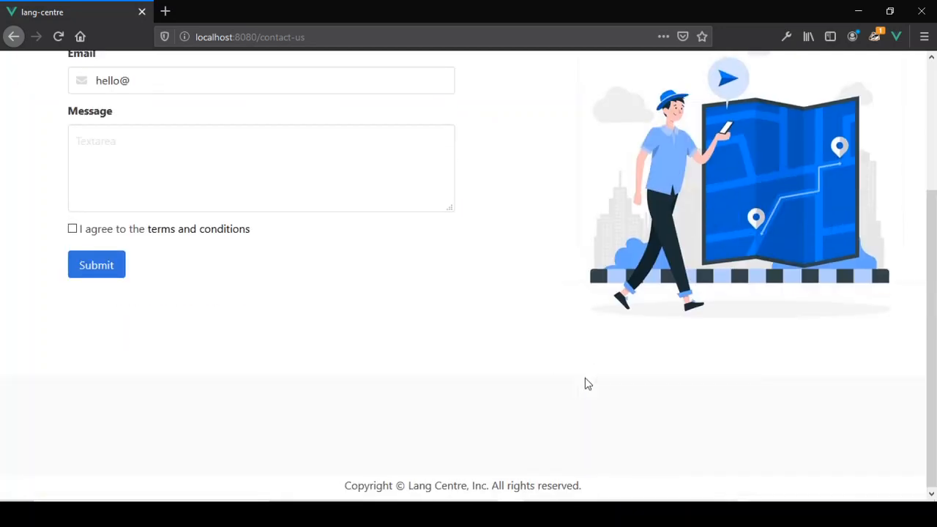
{"action": "scroll", "coordinate": [587, 384], "scroll_direction": "up", "scroll_amount": 5}
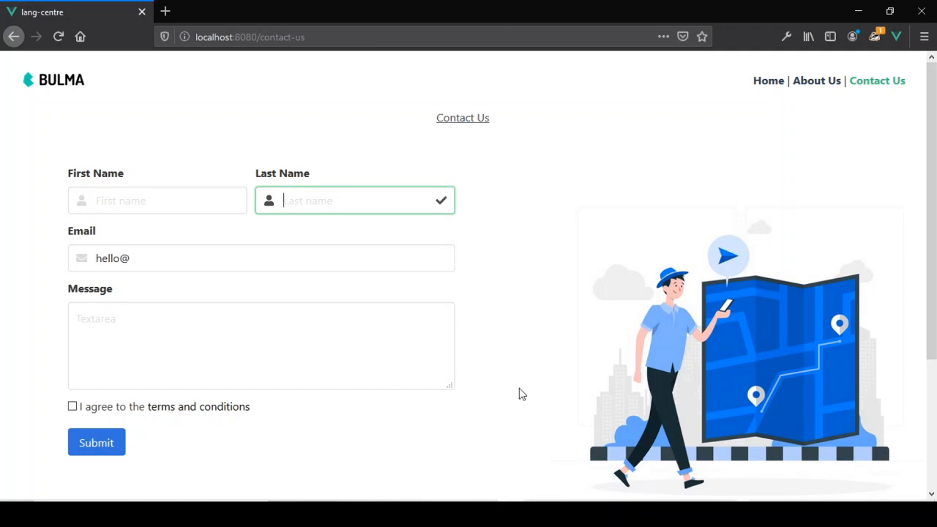
{"action": "key", "text": "alt+Tab"}
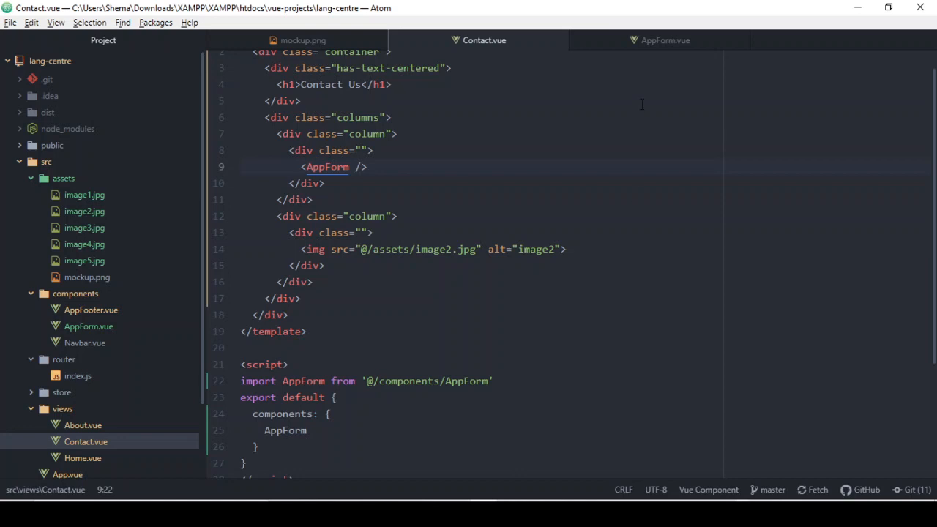
Step: Delete the Last Name field's is-right check icon markup, then select the email's preset hello@ value
{"action": "left_click", "coordinate": [678, 44]}
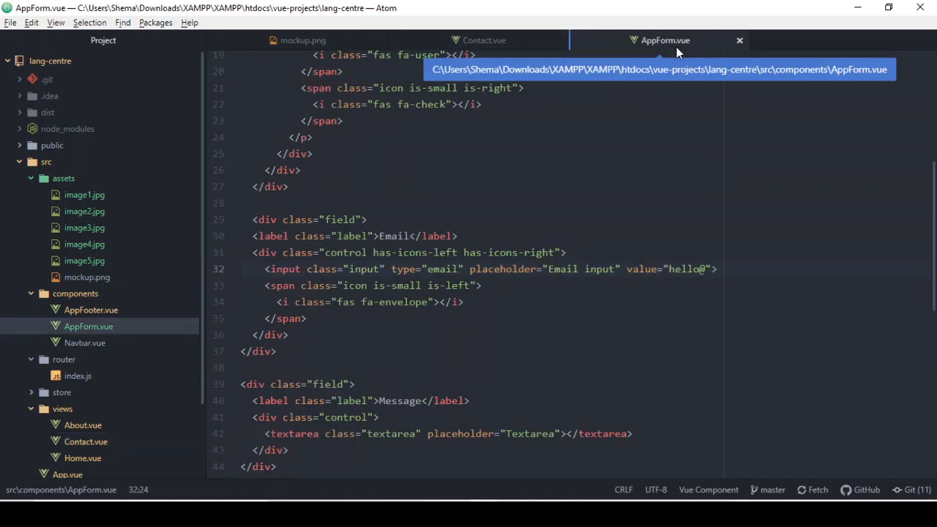
{"action": "scroll", "coordinate": [381, 269], "scroll_direction": "up", "scroll_amount": 8}
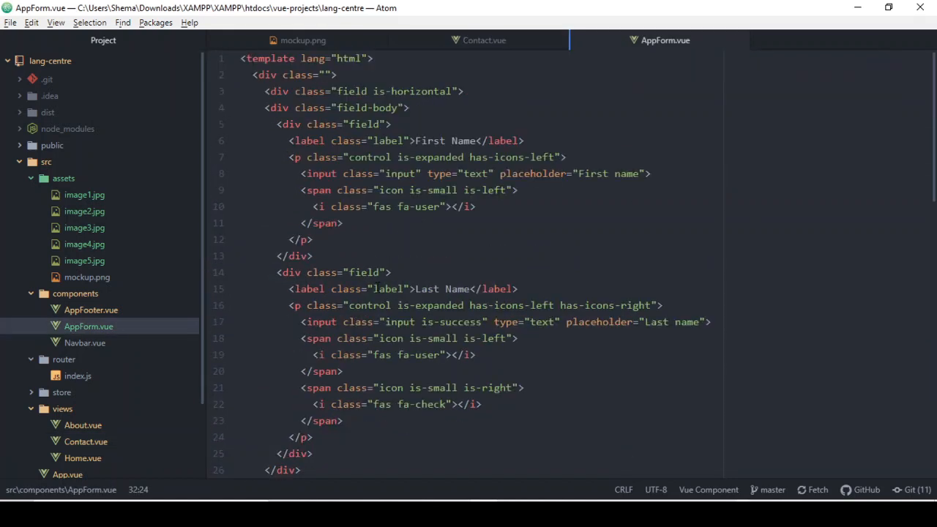
{"action": "scroll", "coordinate": [376, 287], "scroll_direction": "down", "scroll_amount": 1}
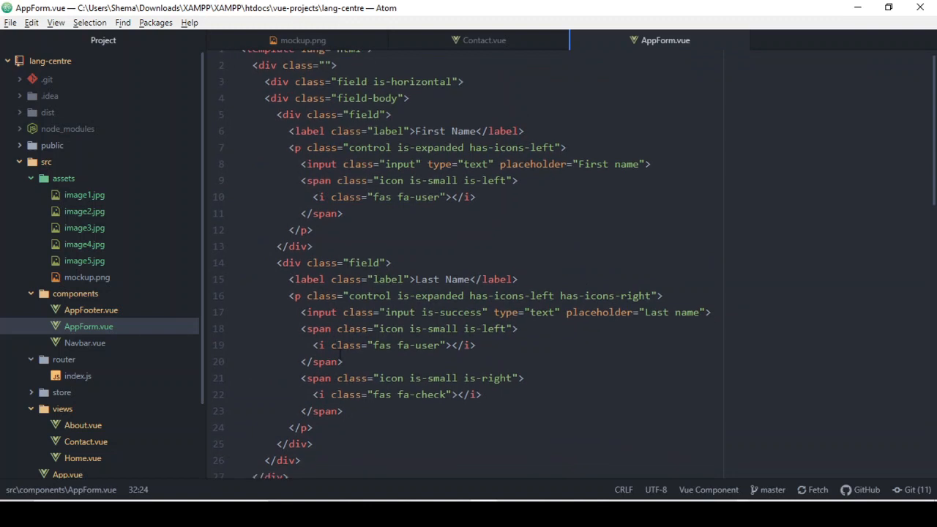
{"action": "left_click_drag", "start_coordinate": [344, 411], "coordinate": [352, 362]}
{"action": "key", "text": "BackSpace"}
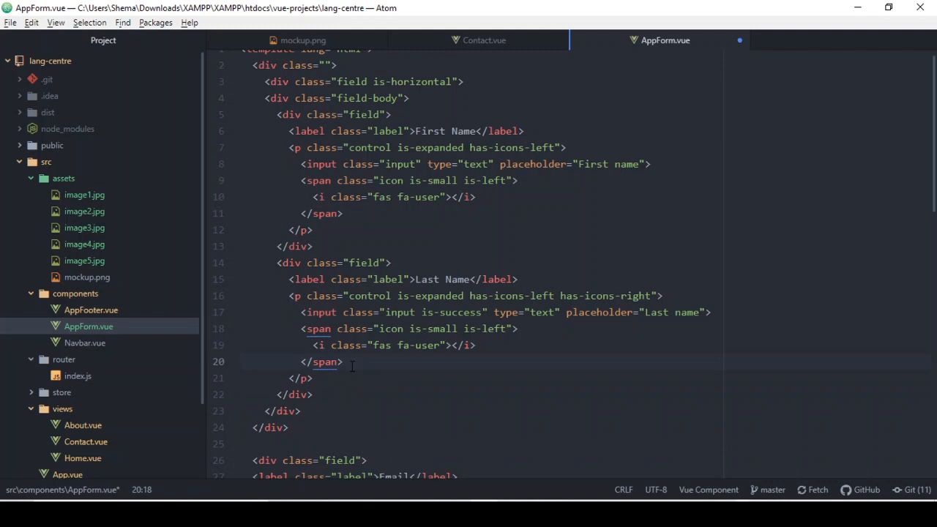
{"action": "scroll", "coordinate": [352, 365], "scroll_direction": "down", "scroll_amount": 3}
{"action": "scroll", "coordinate": [381, 308], "scroll_direction": "down", "scroll_amount": 3}
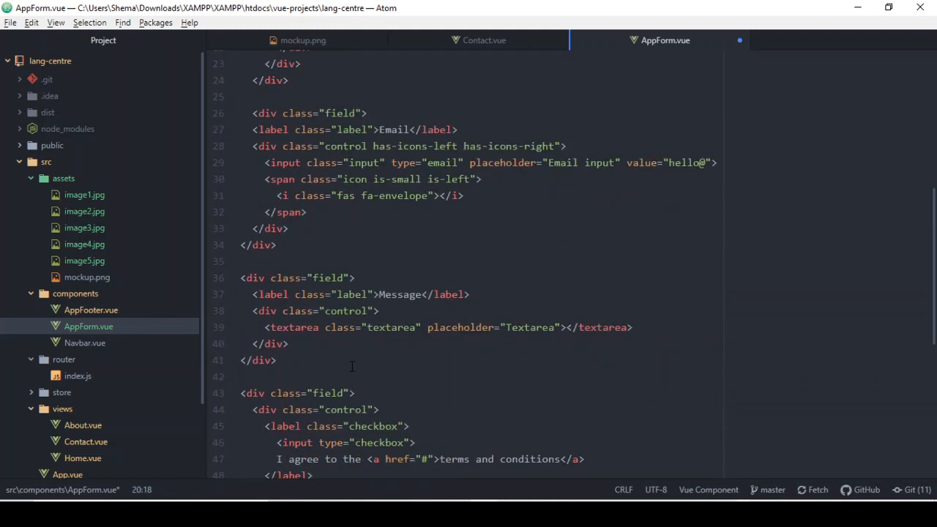
{"action": "scroll", "coordinate": [409, 263], "scroll_direction": "down", "scroll_amount": 2}
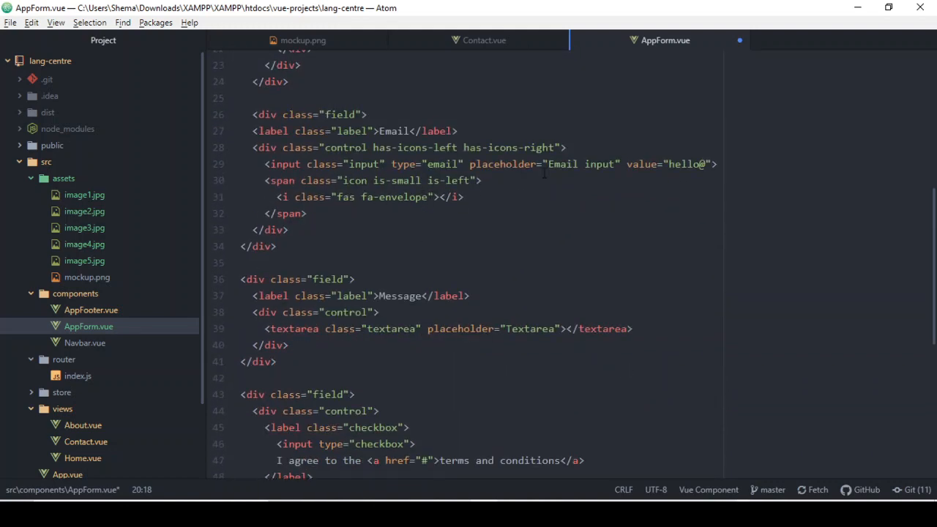
{"action": "left_click_drag", "start_coordinate": [622, 164], "coordinate": [708, 164]}
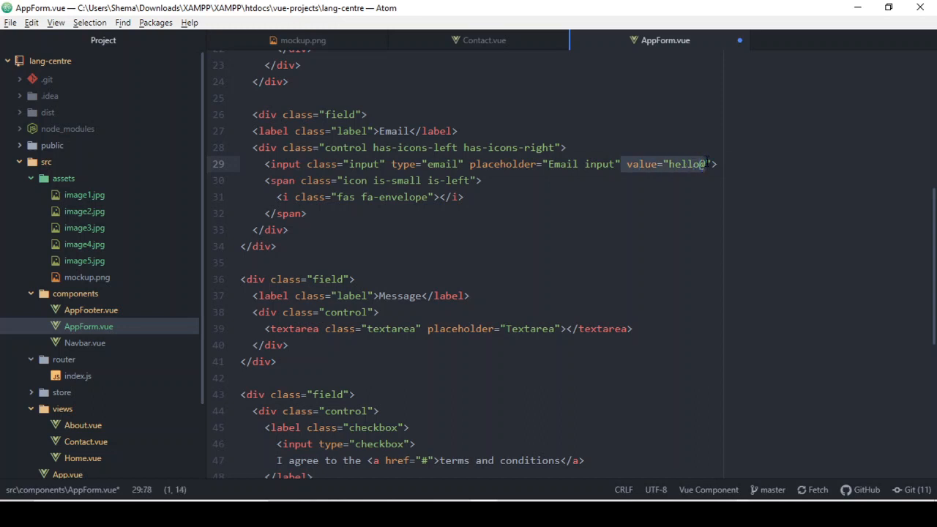
Step: Remove value="hello@" and make hello@ the email placeholder, saving AppForm.vue
{"action": "key", "text": "BackSpace"}
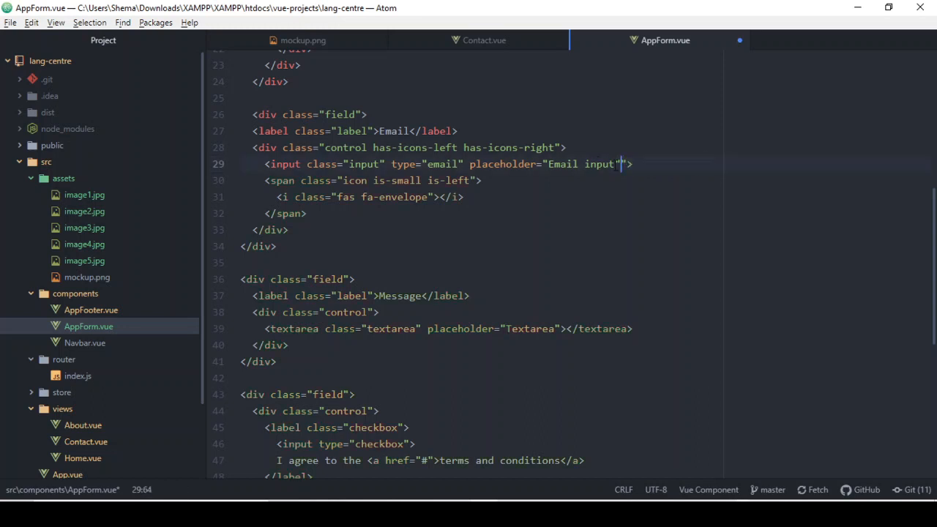
{"action": "left_click_drag", "start_coordinate": [618, 164], "coordinate": [549, 164]}
{"action": "type", "text": "hel"}
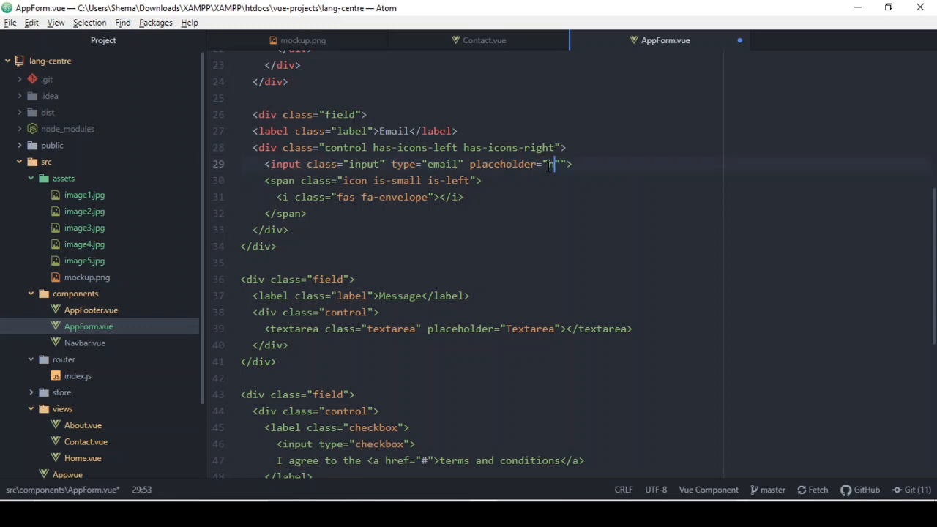
{"action": "key", "text": "BackSpace"}
{"action": "type", "text": "loo@"}
{"action": "key", "text": "ctrl+s"}
Step: Fix the misspelled placeholder ending, save again, and switch back to Firefox
{"action": "key", "text": "BackSpace"}
{"action": "key", "text": "BackSpace"}
{"action": "key", "text": "BackSpace"}
{"action": "type", "text": "lo@"}
{"action": "key", "text": "ctrl+s"}
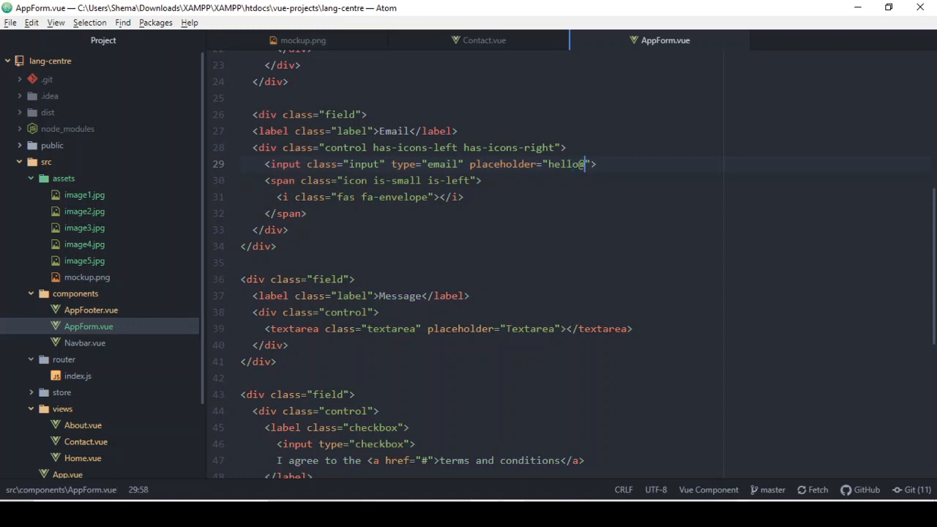
{"action": "key", "text": "alt+Tab"}
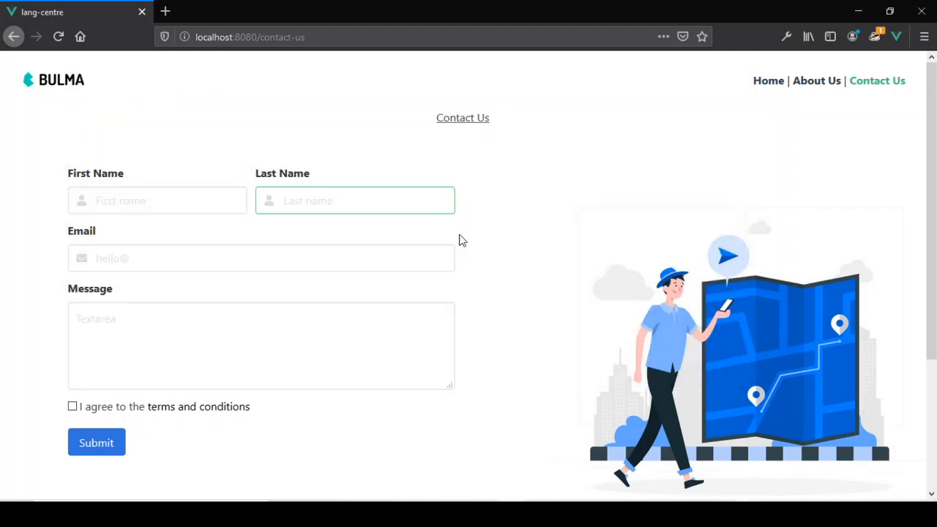
Step: Try the Email input showing faint hello@ placeholder and the Message textarea
{"action": "left_click", "coordinate": [228, 258]}
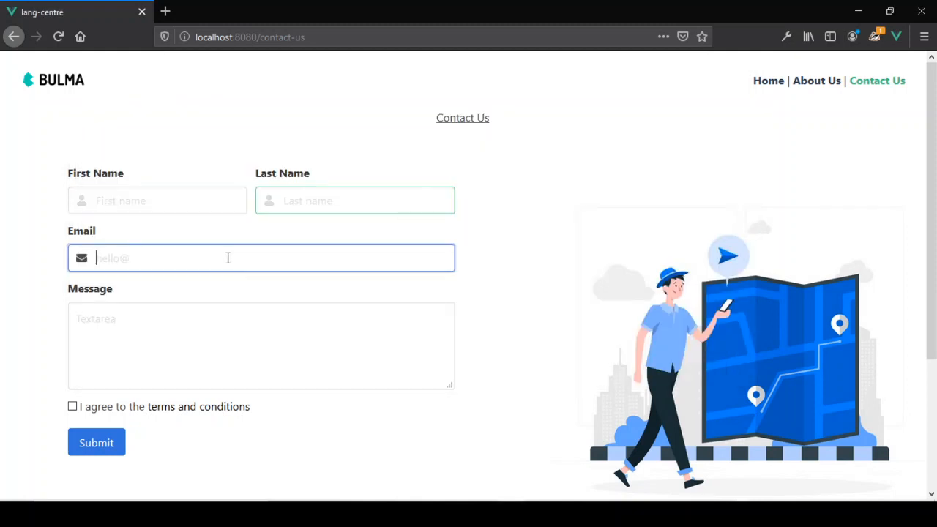
{"action": "left_click", "coordinate": [144, 323]}
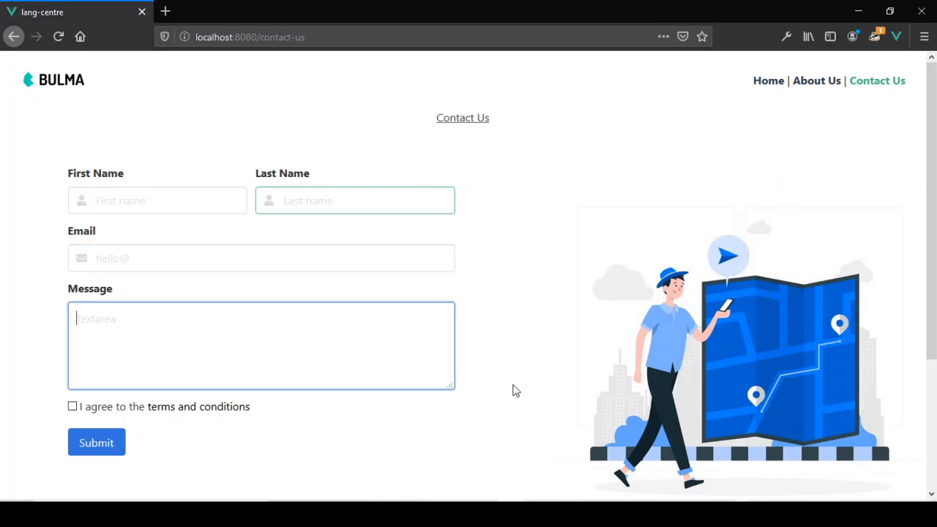
{"action": "scroll", "coordinate": [515, 390], "scroll_direction": "down", "scroll_amount": 5}
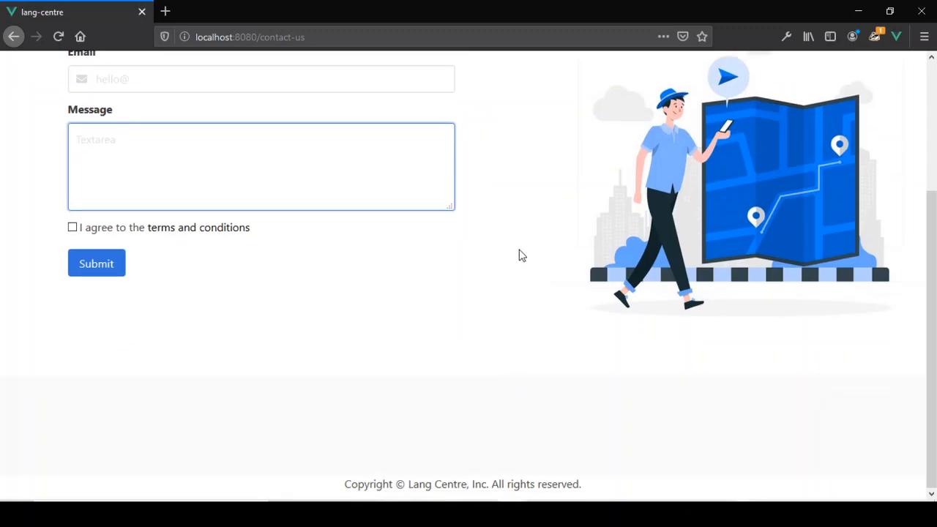
{"action": "scroll", "coordinate": [522, 255], "scroll_direction": "up", "scroll_amount": 5}
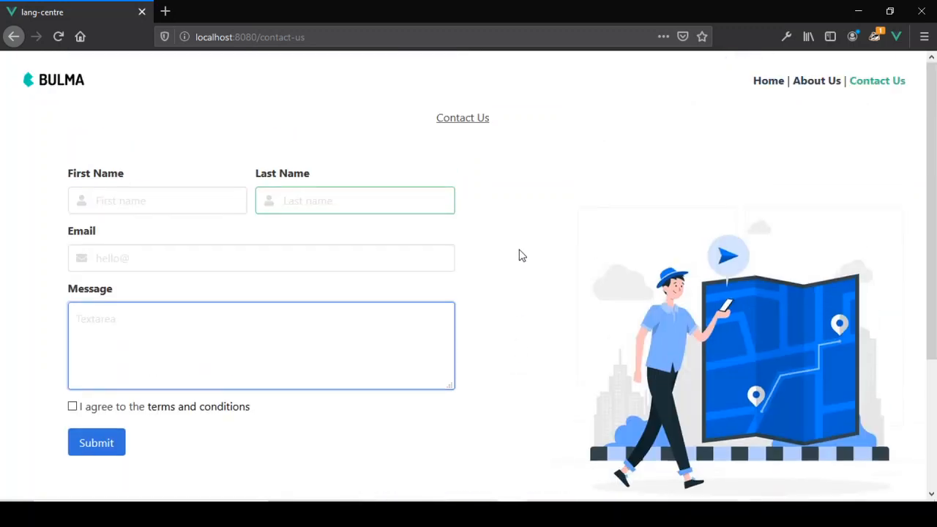